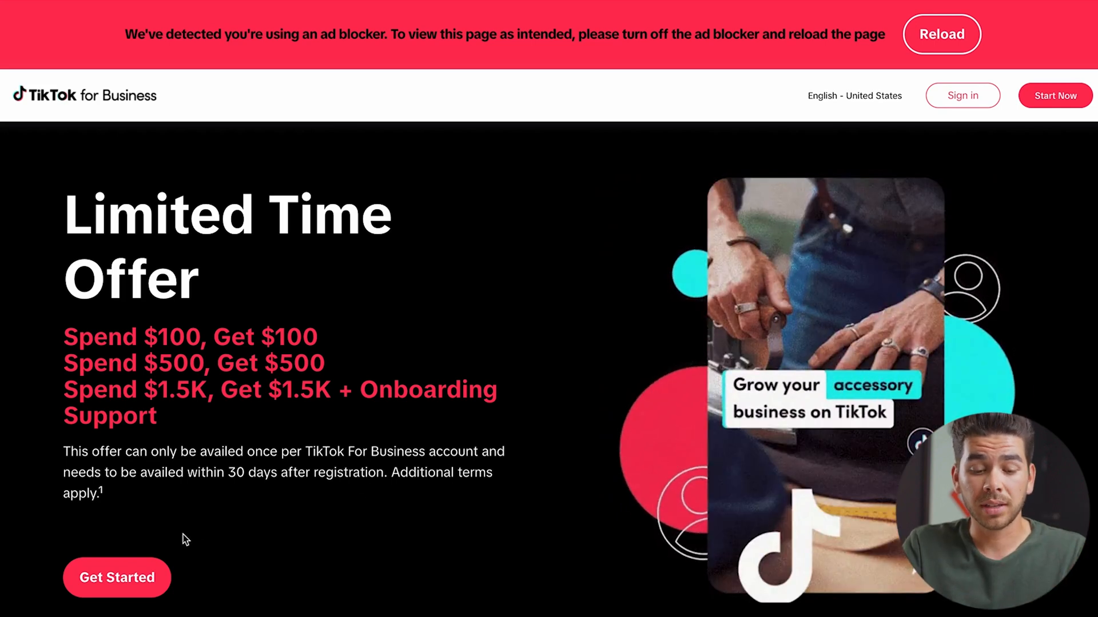
Sign up for TikTok for Business and create the 'Sam Walks Dogs' Pet Supplies advertiser account
{"action": "left_click", "coordinate": [142, 574]}
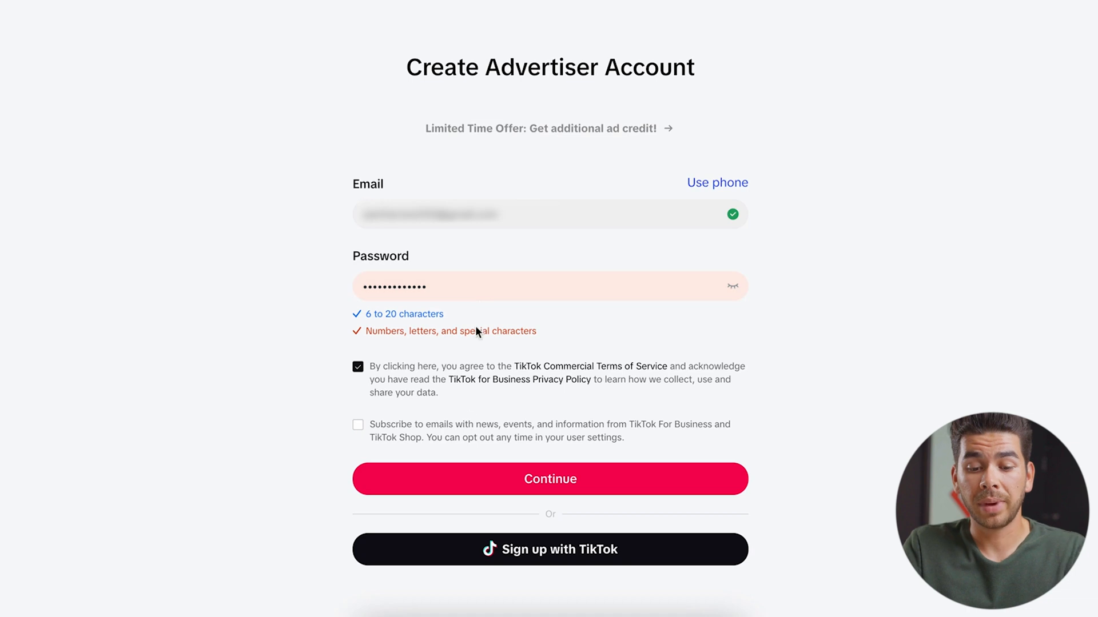
{"action": "left_click", "coordinate": [460, 479]}
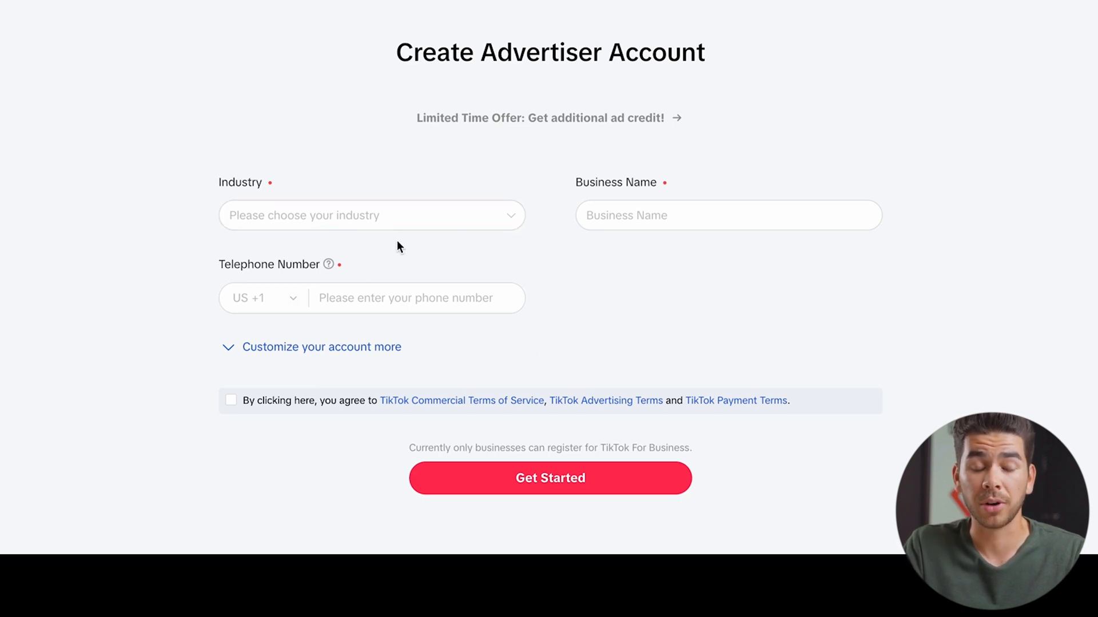
{"action": "left_click", "coordinate": [400, 217]}
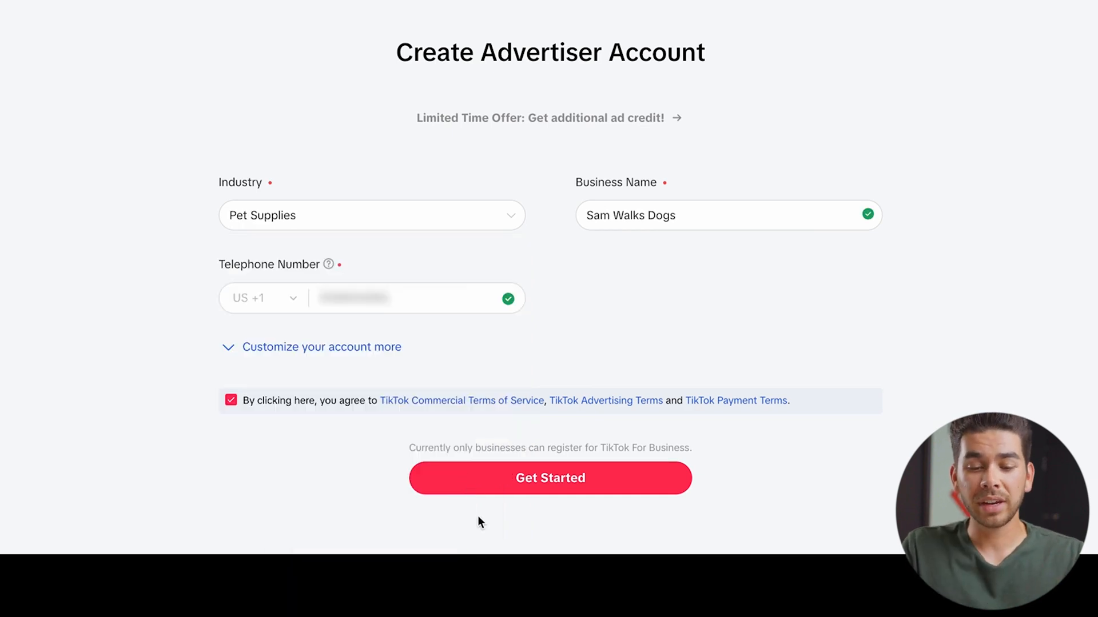
{"action": "left_click", "coordinate": [535, 487]}
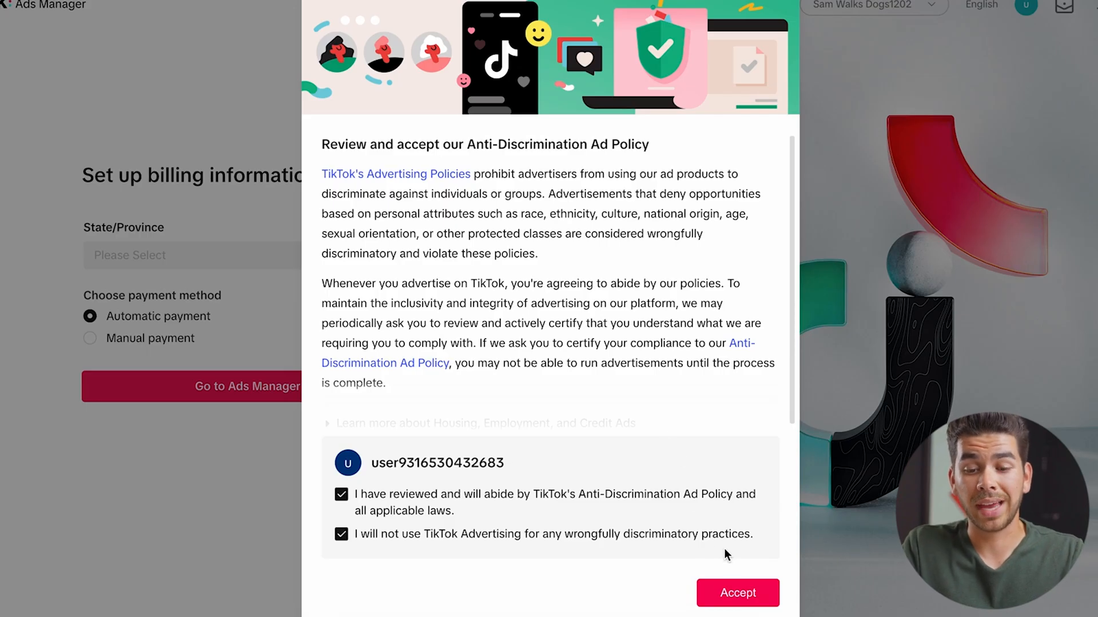
Accept the anti-discrimination ad policy, choose manual payment billing, and continue into Ads Manager
{"action": "left_click", "coordinate": [728, 597]}
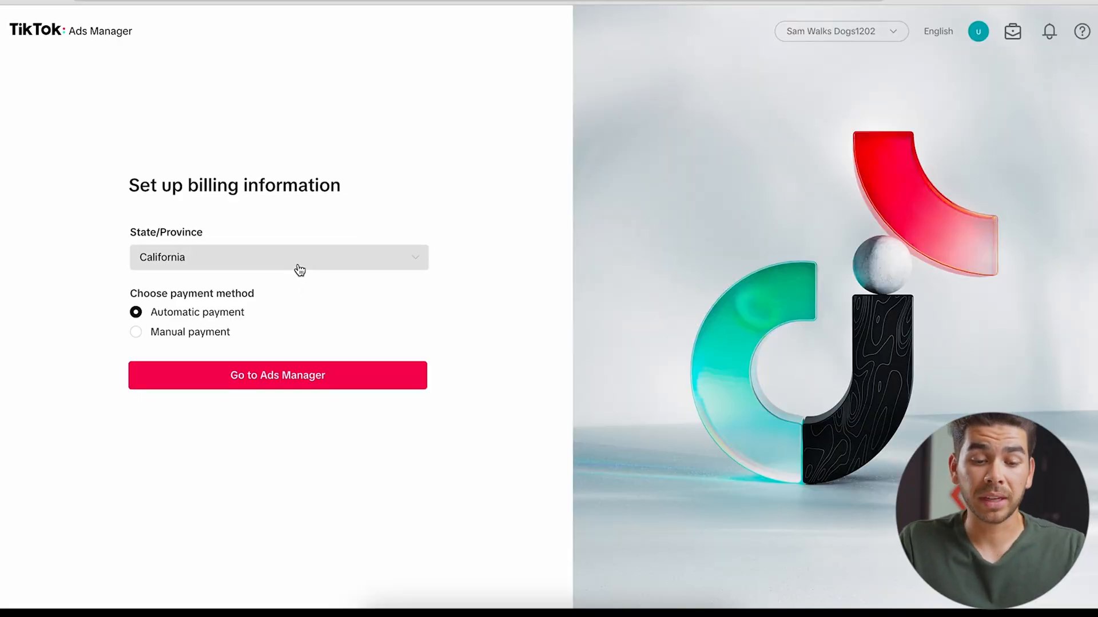
{"action": "left_click", "coordinate": [189, 338]}
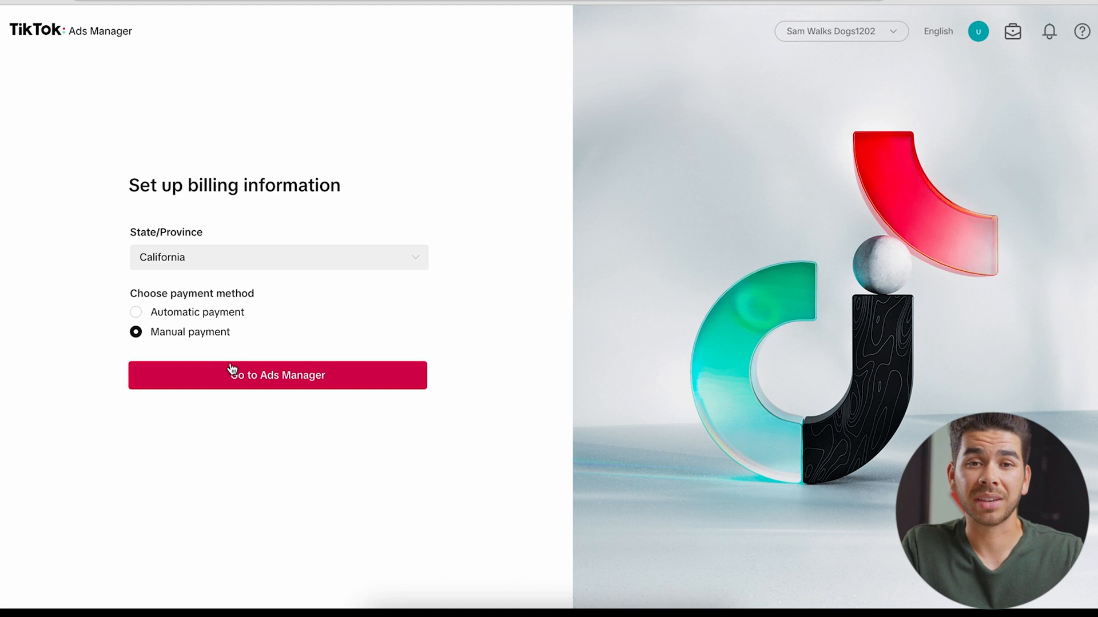
{"action": "left_click", "coordinate": [325, 382]}
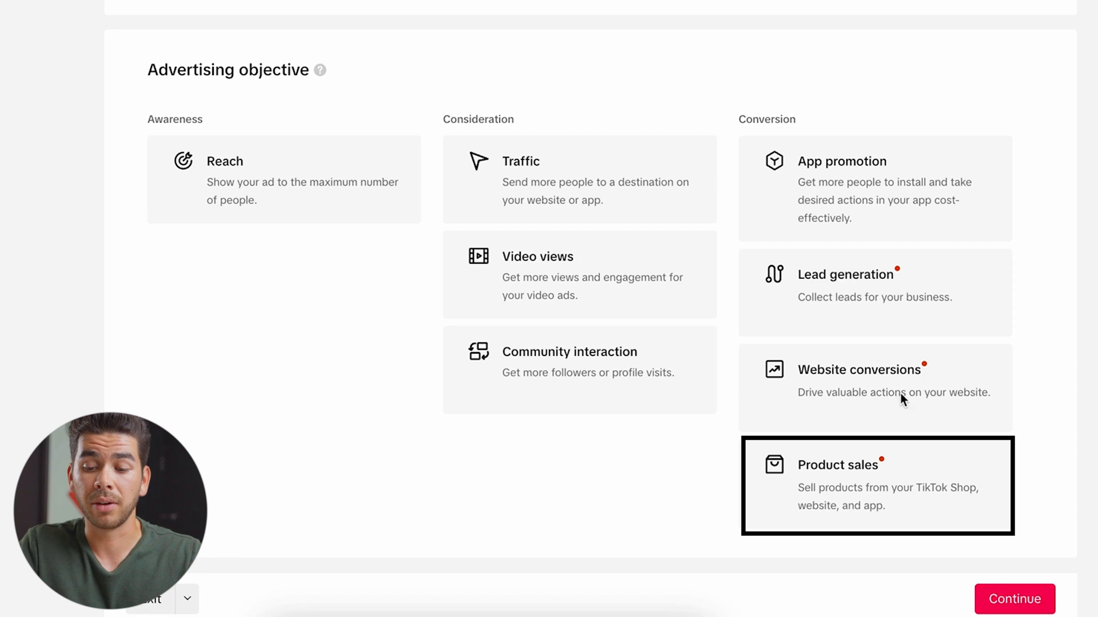
Choose Website conversions as the objective and name the campaign Dog-Conversions
{"action": "left_click", "coordinate": [845, 389]}
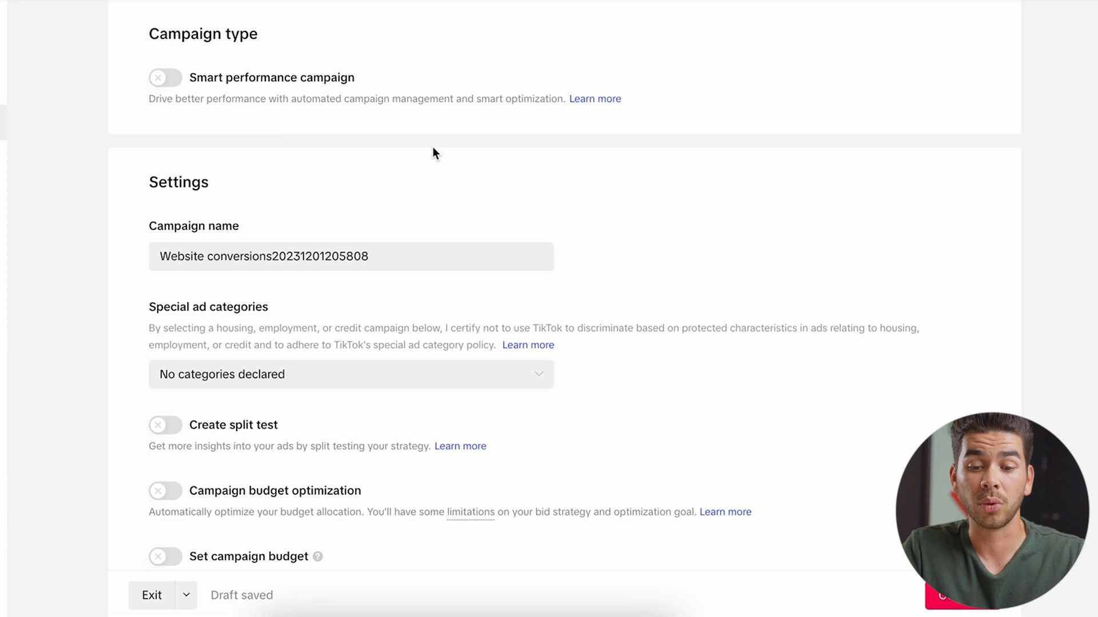
{"action": "scroll", "coordinate": [601, 107], "scroll_direction": "down", "scroll_amount": 1}
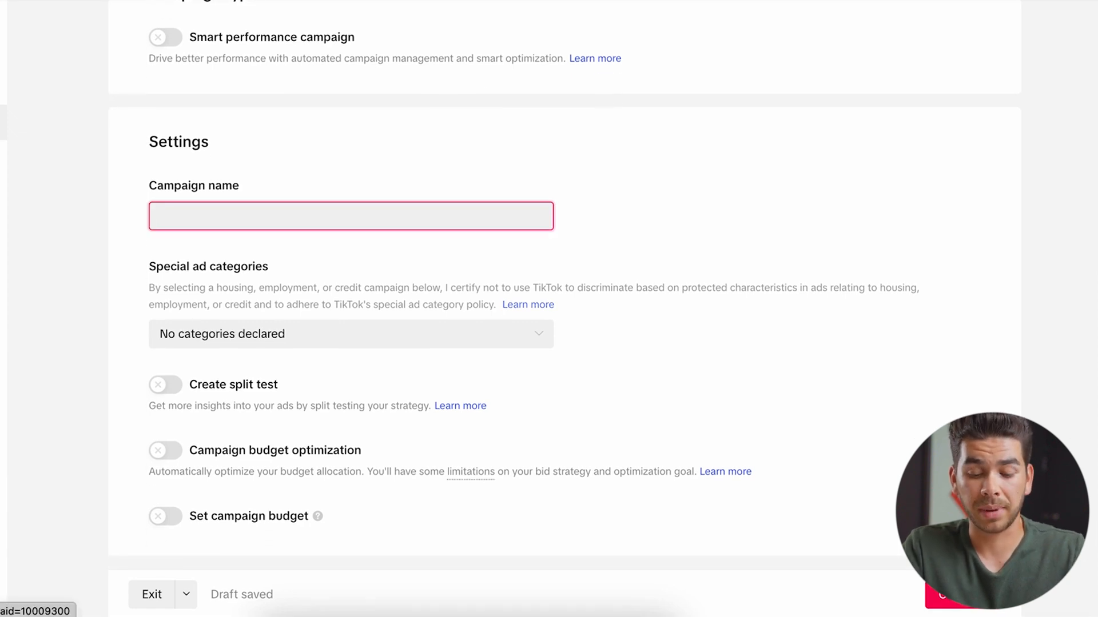
{"action": "type", "text": "Dog-Conversions"}
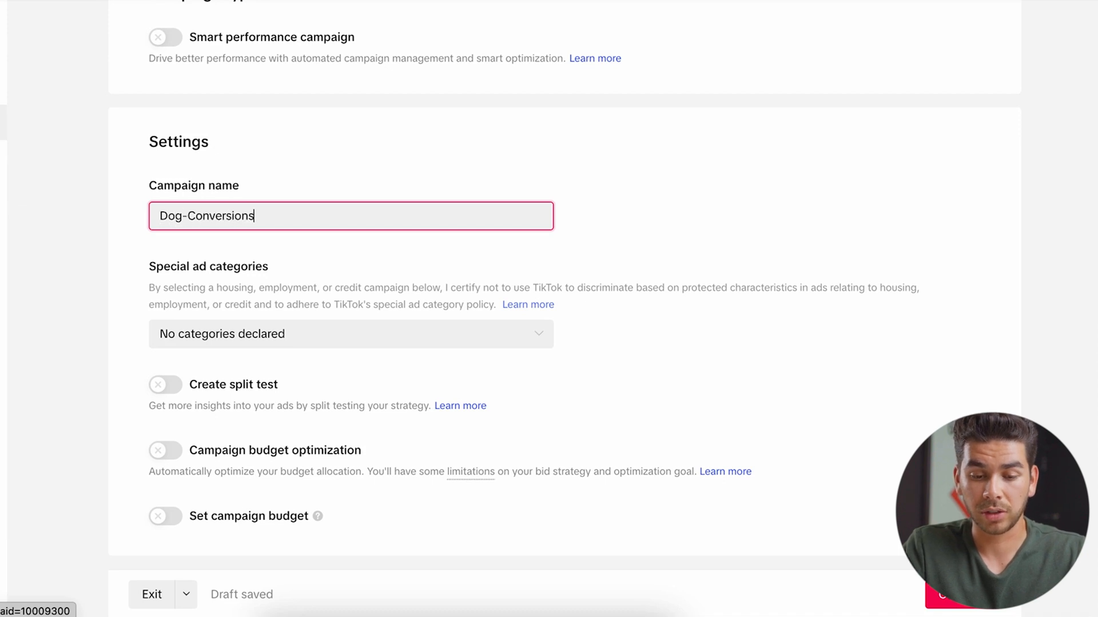
{"action": "left_click", "coordinate": [664, 348]}
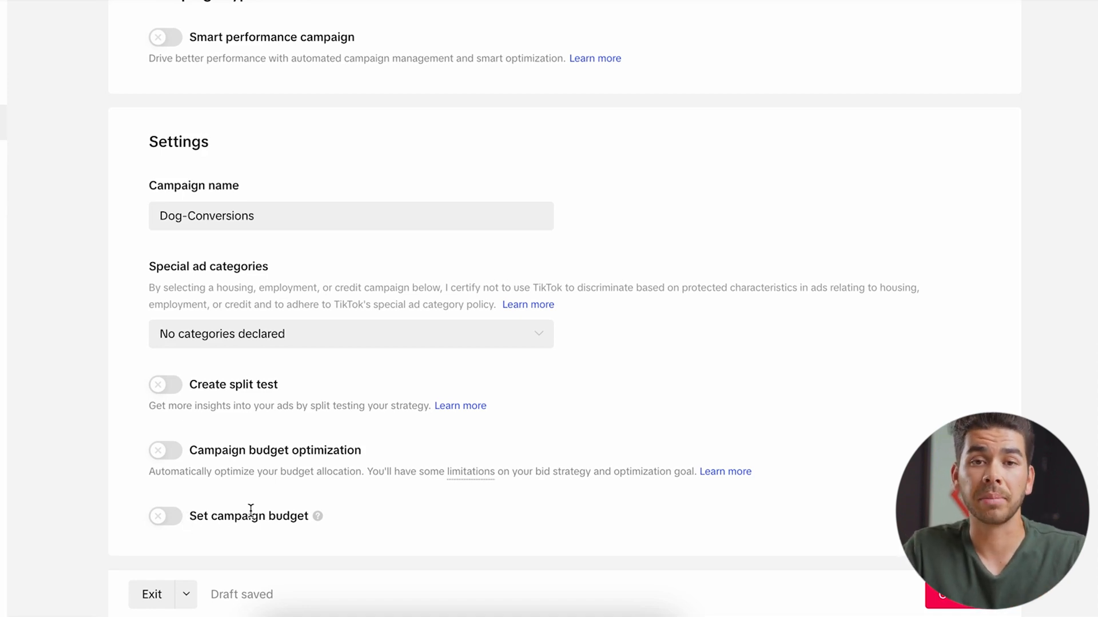
Turn on a campaign-level budget of 50.00 USD per day
{"action": "left_click", "coordinate": [166, 522]}
{"action": "scroll", "coordinate": [166, 527], "scroll_direction": "down", "scroll_amount": 1}
{"action": "left_click", "coordinate": [378, 503]}
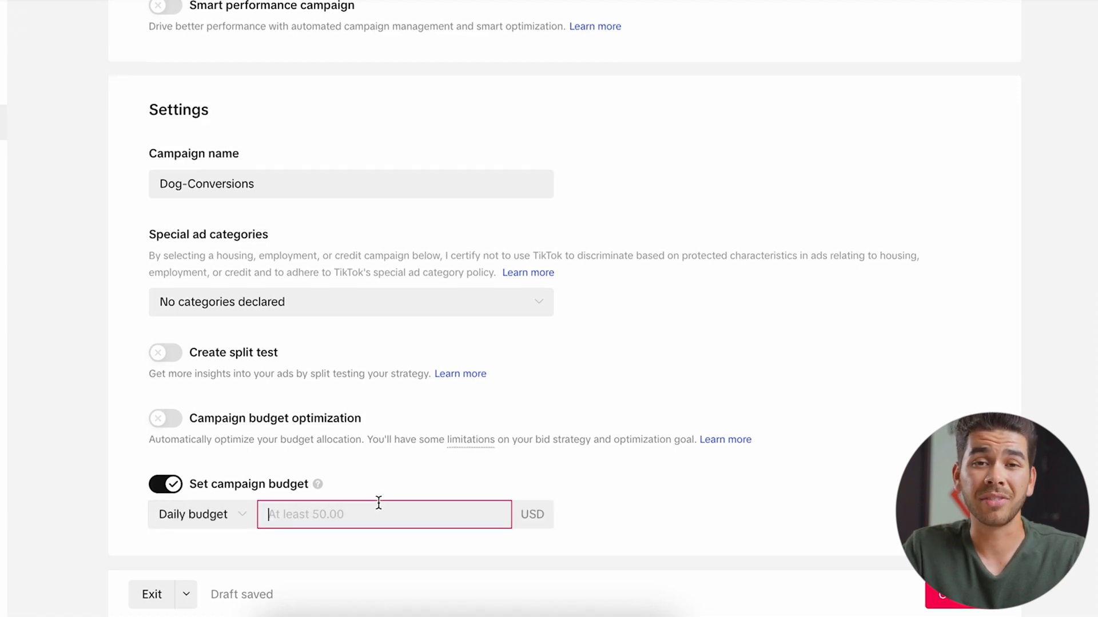
{"action": "type", "text": "50"}
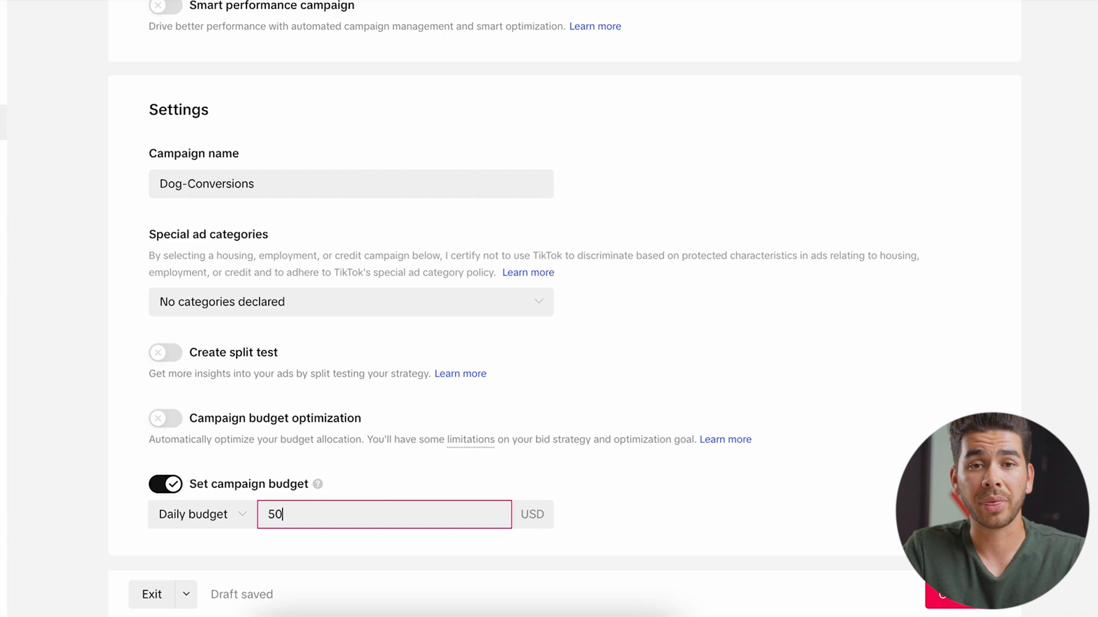
{"action": "left_click", "coordinate": [612, 496]}
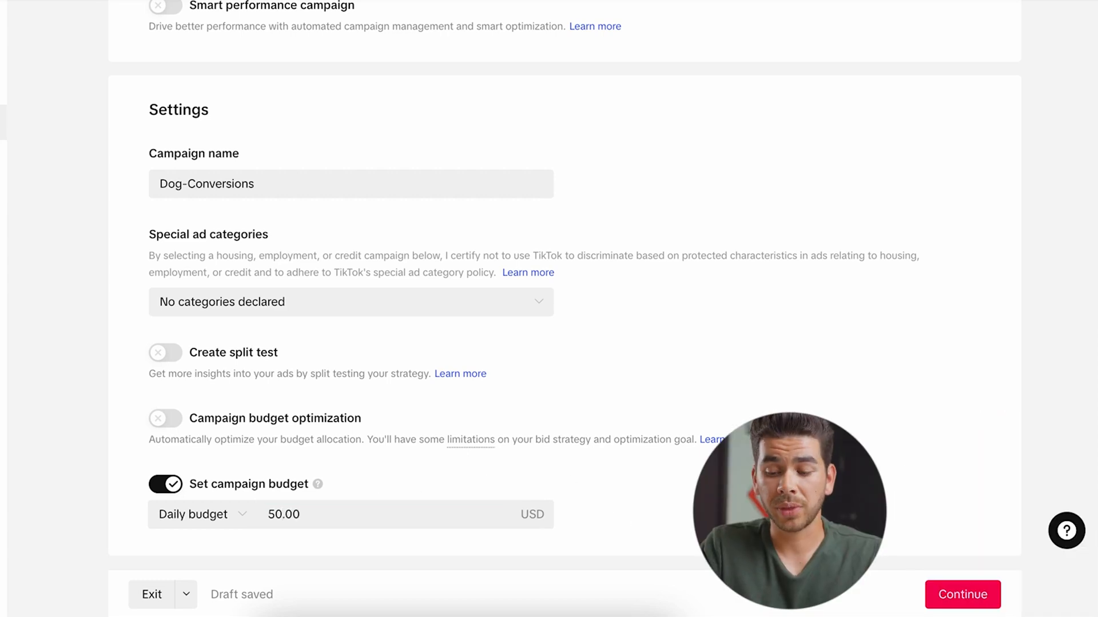
{"action": "left_click", "coordinate": [949, 602]}
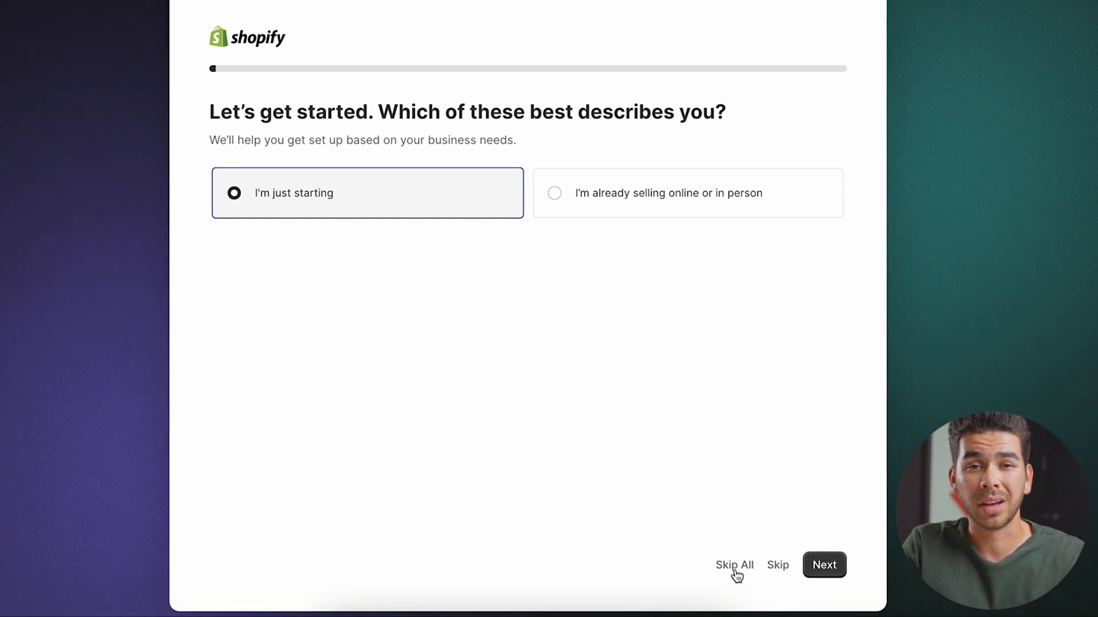
Skip the onboarding questions, confirm United States as business location, and continue with the existing account
{"action": "left_click", "coordinate": [735, 568]}
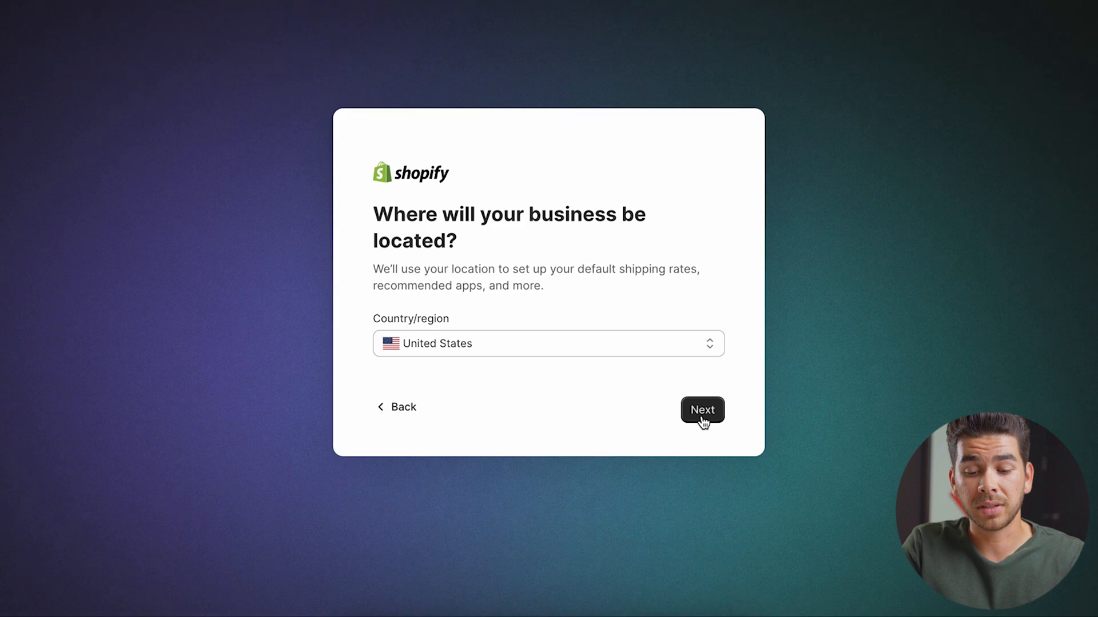
{"action": "left_click", "coordinate": [702, 410]}
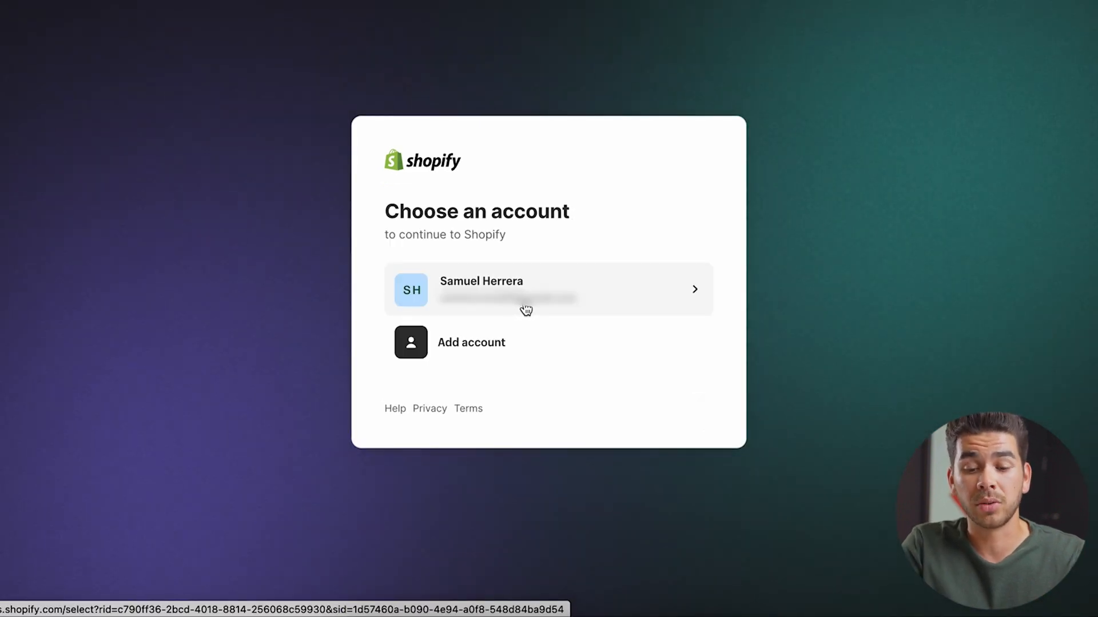
{"action": "left_click", "coordinate": [526, 310]}
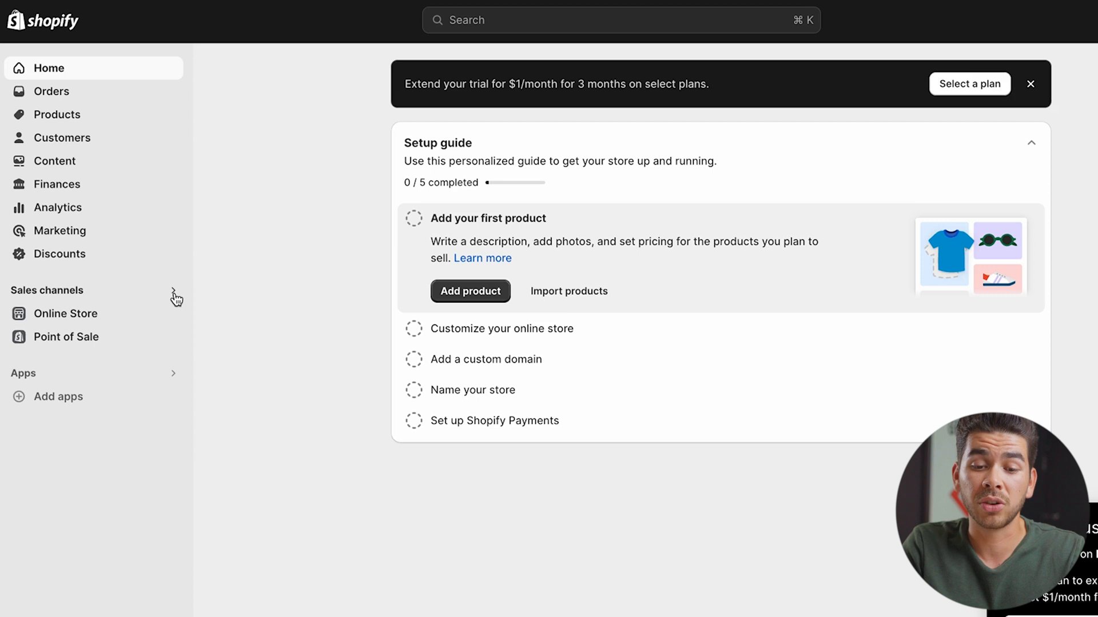
Search the sales channels for 'tik' and open the TikTok listing
{"action": "left_click", "coordinate": [174, 293]}
{"action": "type", "text": "tik"}
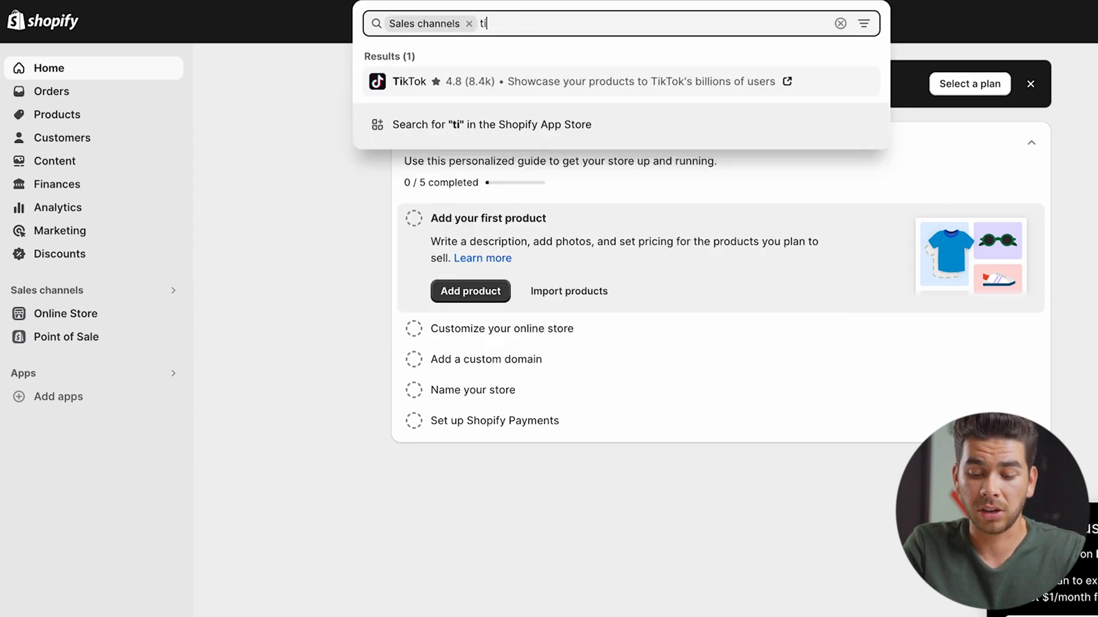
{"action": "left_click", "coordinate": [522, 86]}
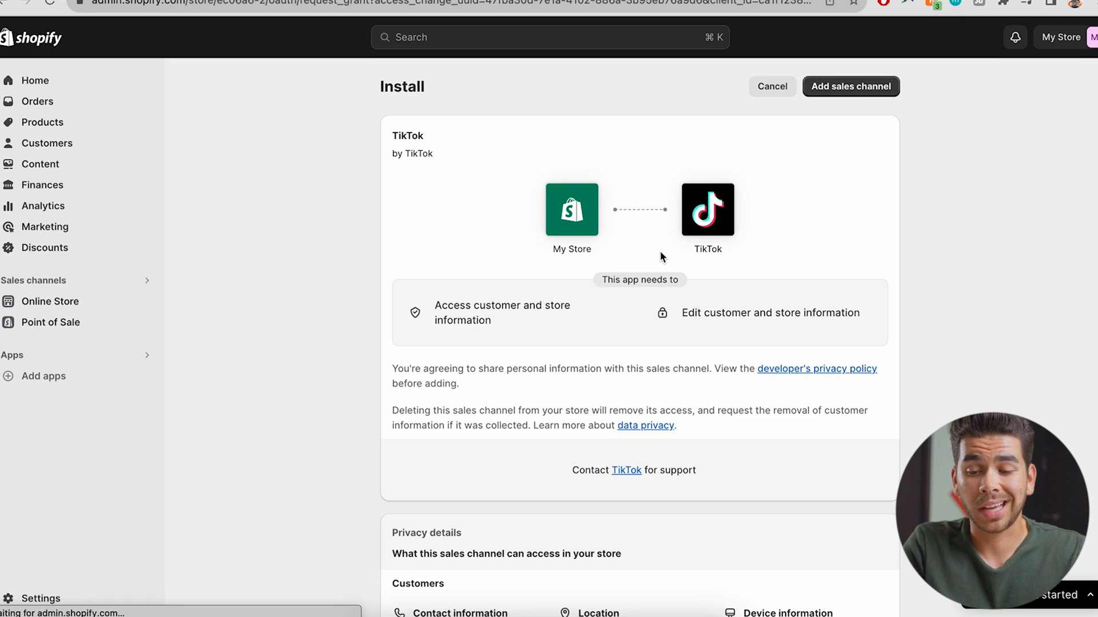
Add the TikTok sales channel and connect the TikTok For Business and Ads Manager accounts
{"action": "left_click", "coordinate": [839, 92]}
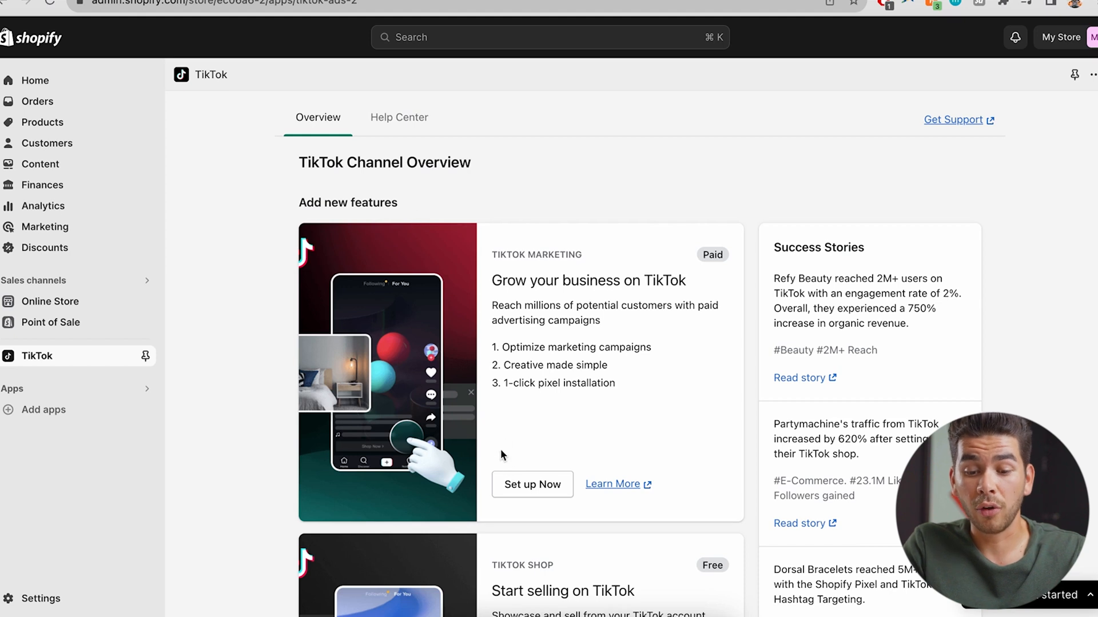
{"action": "left_click", "coordinate": [533, 487]}
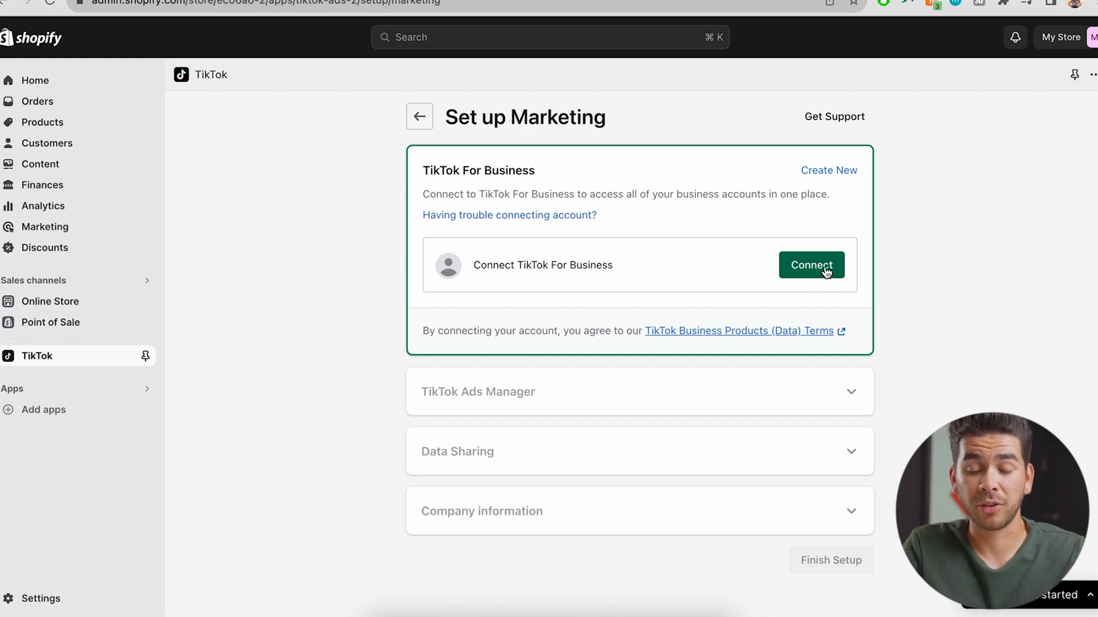
{"action": "left_click", "coordinate": [826, 271]}
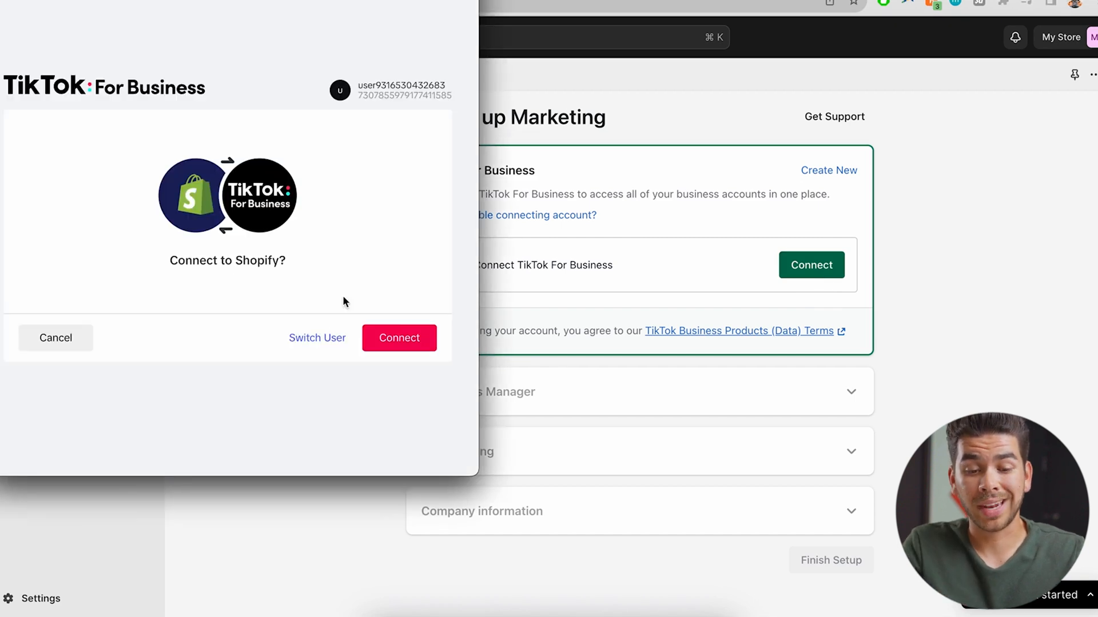
{"action": "left_click", "coordinate": [393, 335]}
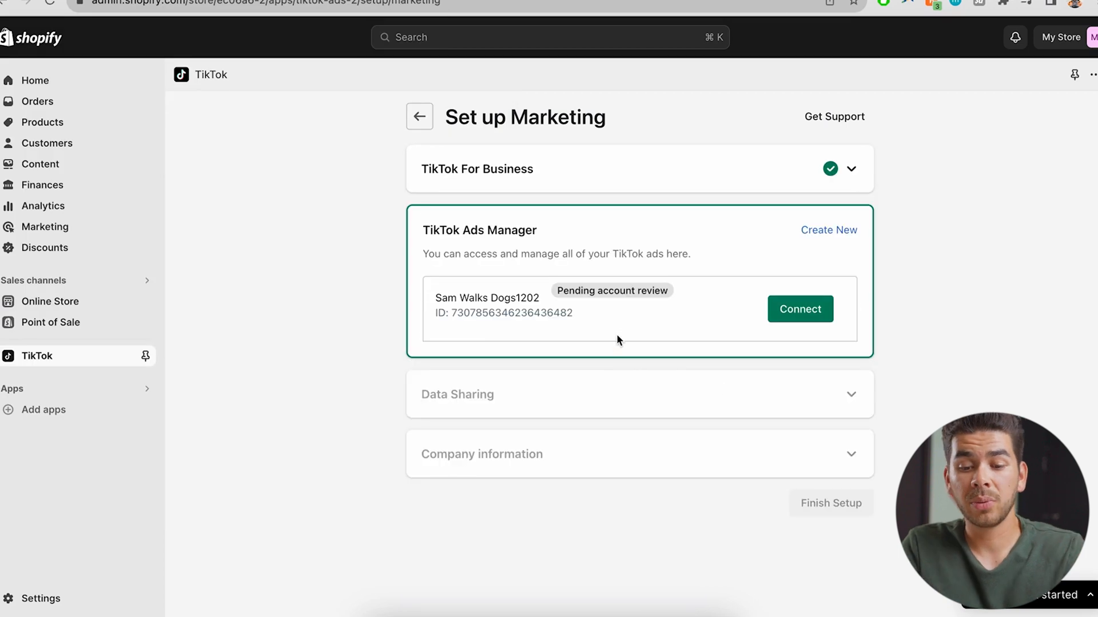
{"action": "left_click", "coordinate": [822, 308]}
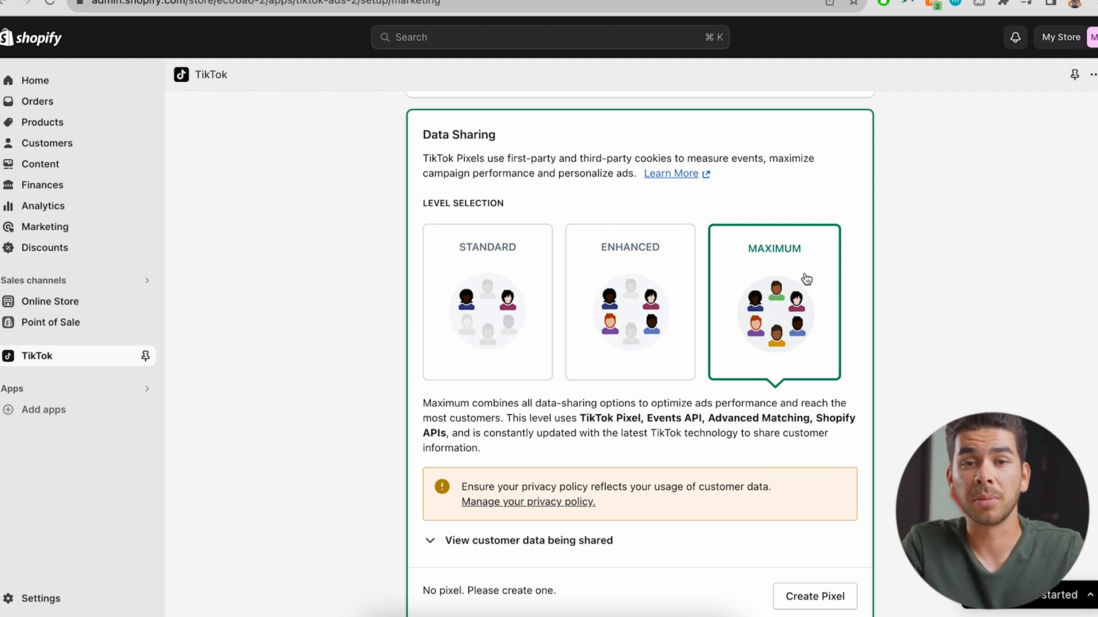
Create the store's TikTok pixel with Maximum data sharing and finish the marketing setup
{"action": "scroll", "coordinate": [806, 279], "scroll_direction": "down", "scroll_amount": 3}
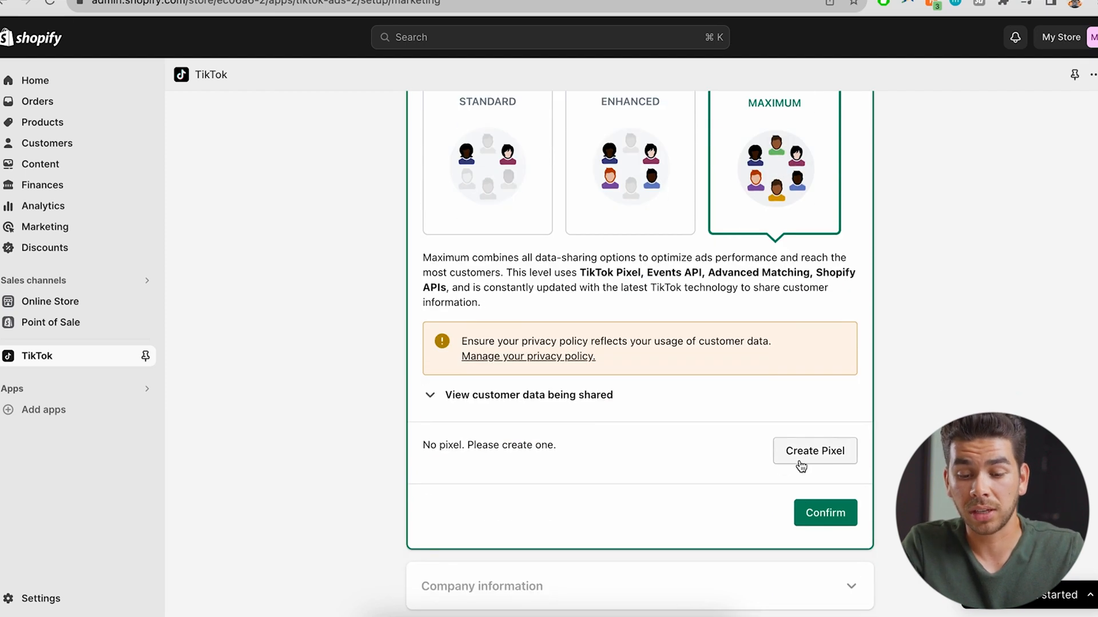
{"action": "left_click", "coordinate": [824, 514]}
{"action": "left_click", "coordinate": [814, 461]}
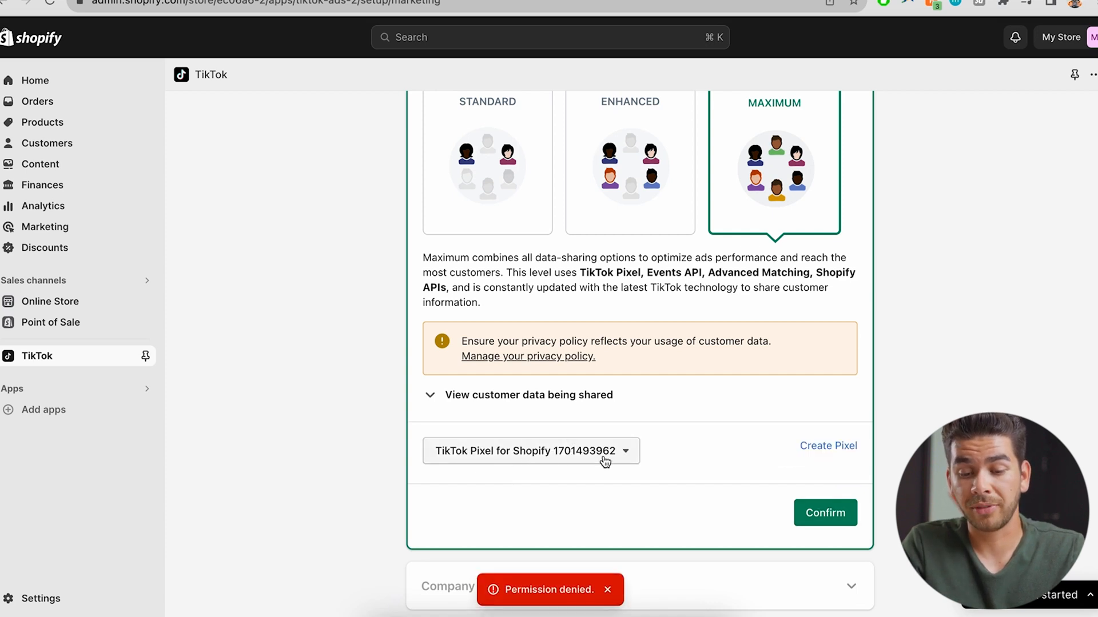
{"action": "left_click", "coordinate": [826, 514]}
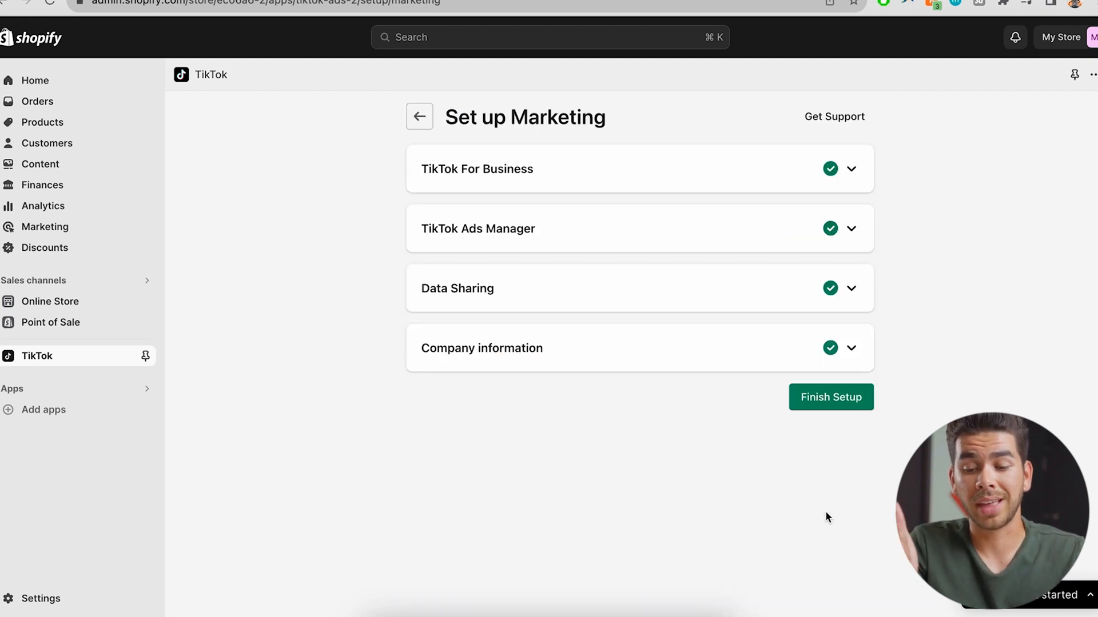
{"action": "left_click", "coordinate": [813, 401]}
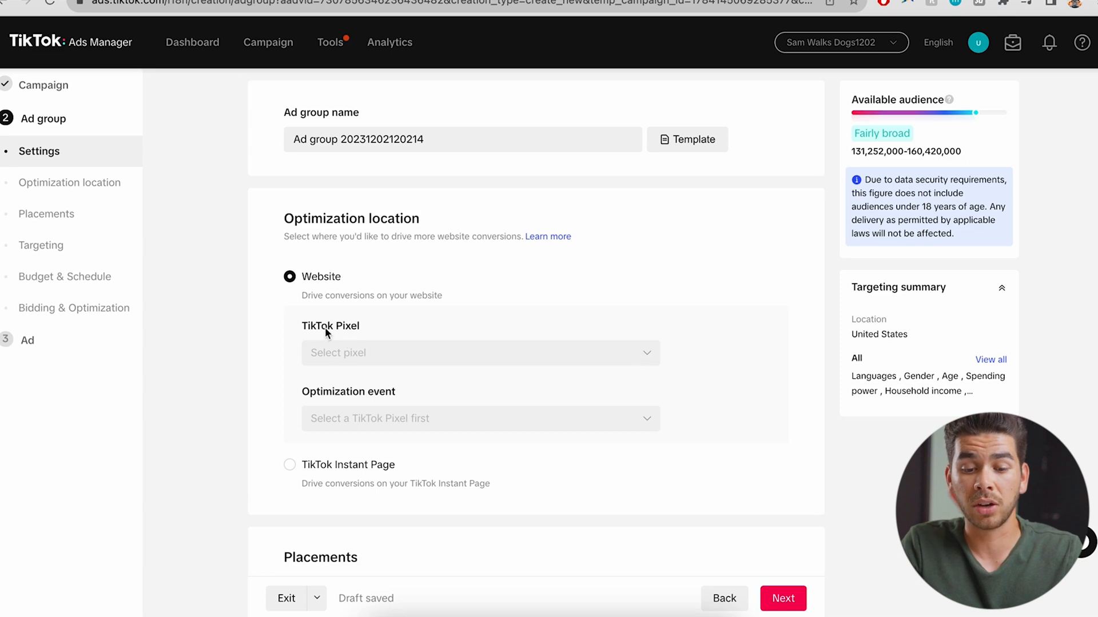
{"action": "left_click", "coordinate": [392, 355]}
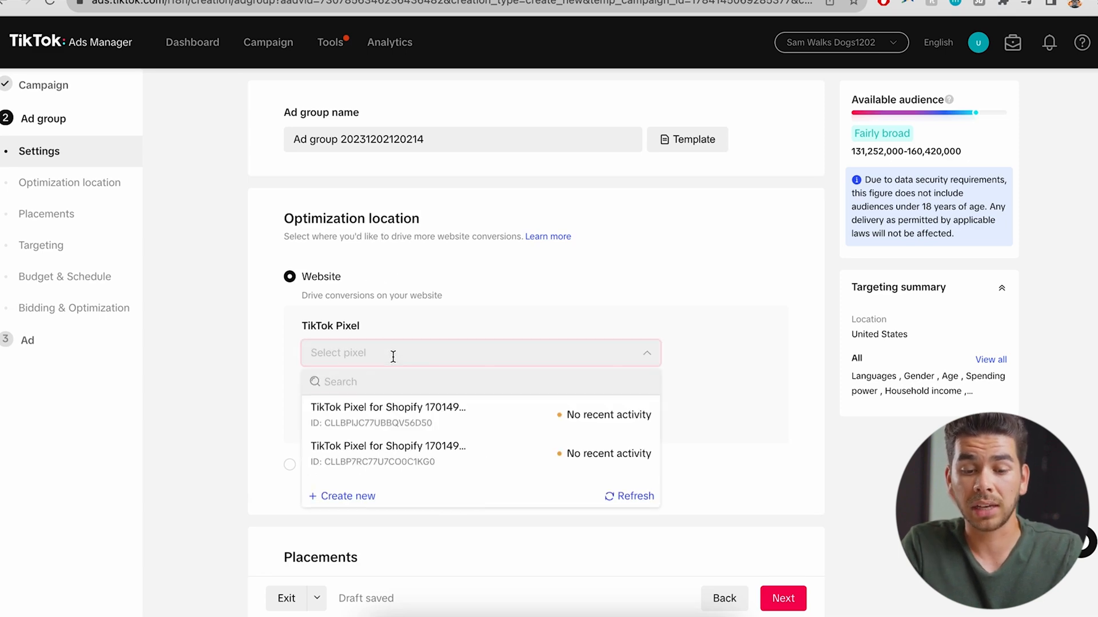
{"action": "left_click", "coordinate": [438, 423]}
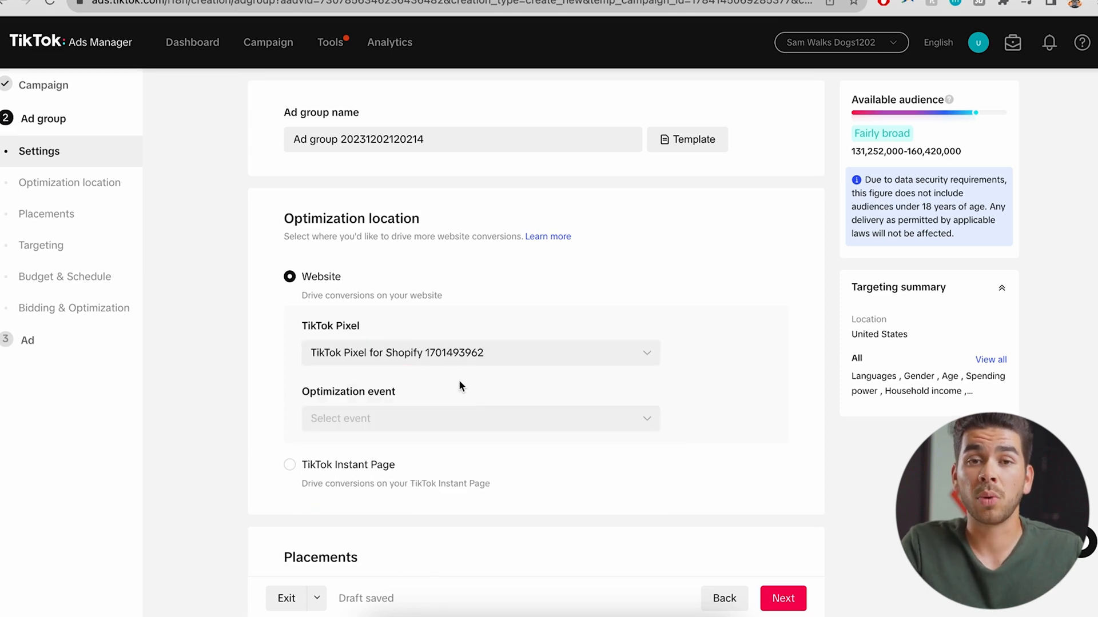
{"action": "scroll", "coordinate": [431, 350], "scroll_direction": "down", "scroll_amount": 1}
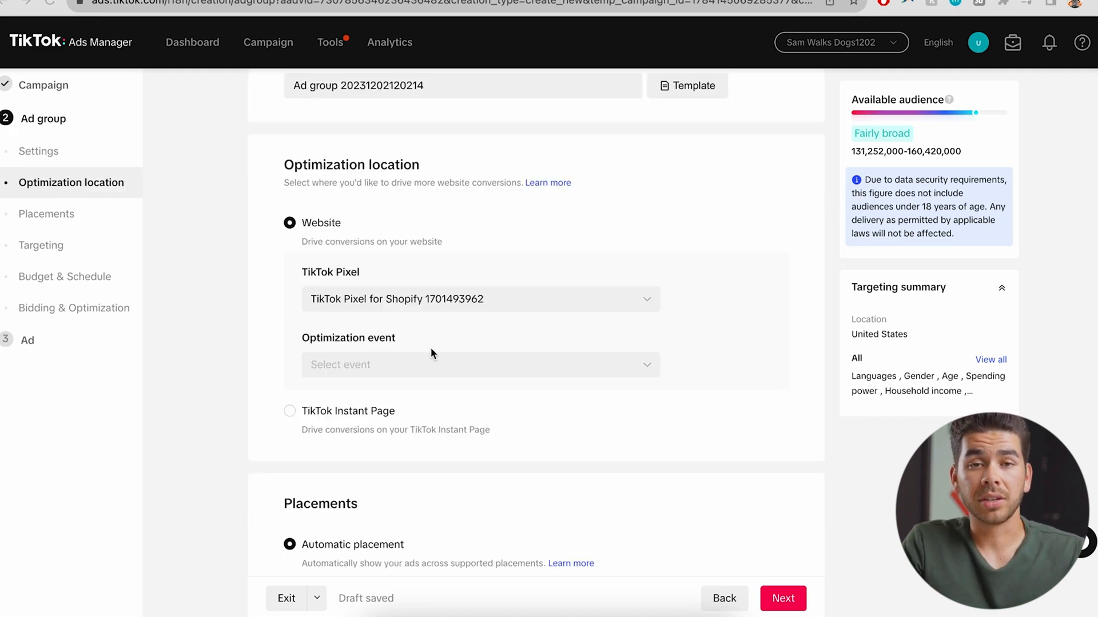
{"action": "left_click", "coordinate": [595, 364]}
{"action": "mouse_move", "coordinate": [617, 412]}
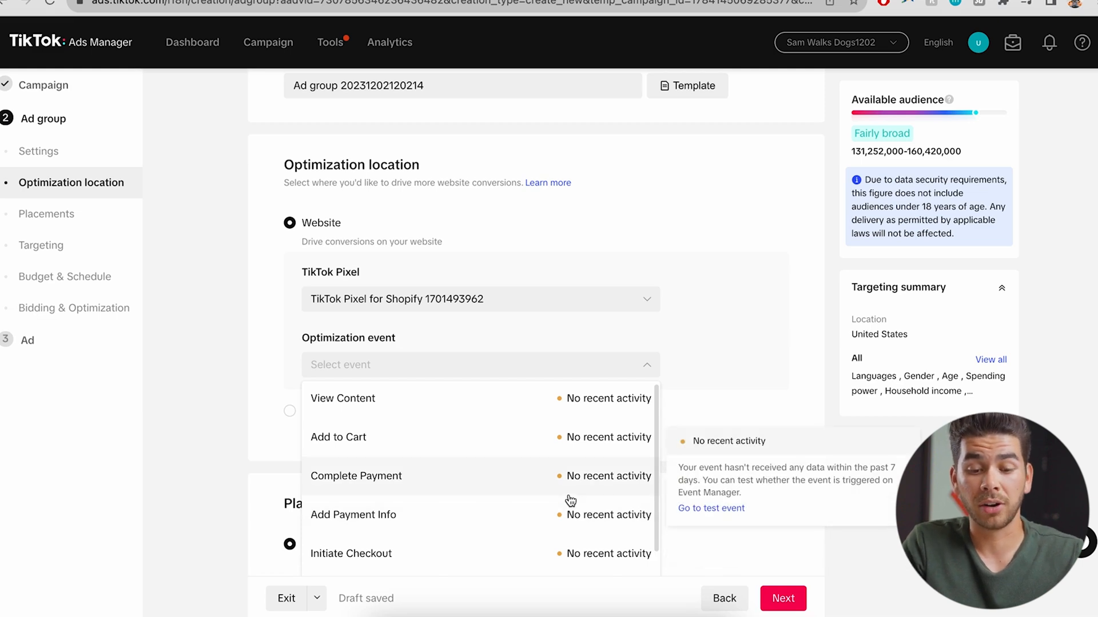
Optimize for Complete Payment and restrict placements to TikTok by removing Global App Bundle and Pangle
{"action": "left_click", "coordinate": [387, 476]}
{"action": "scroll", "coordinate": [367, 299], "scroll_direction": "down", "scroll_amount": 5}
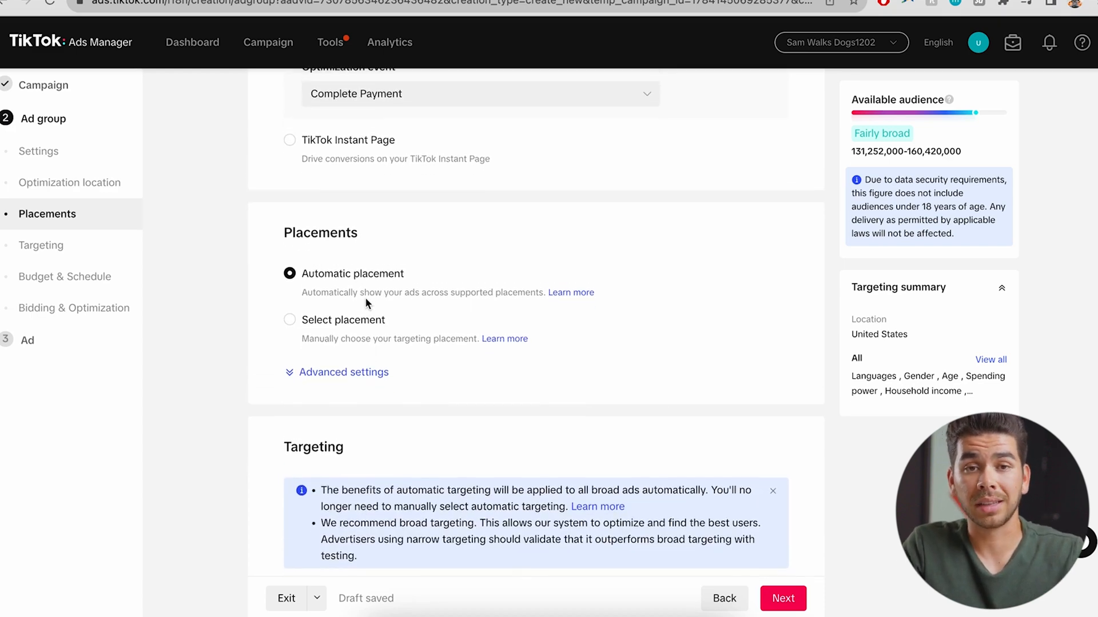
{"action": "left_click", "coordinate": [290, 319]}
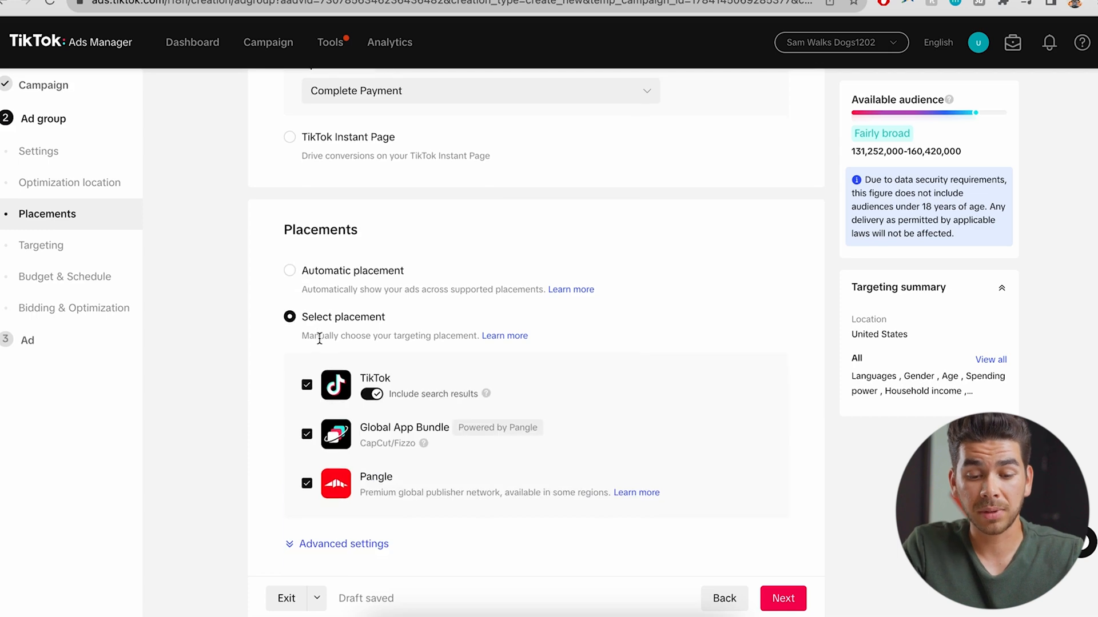
{"action": "scroll", "coordinate": [320, 338], "scroll_direction": "down", "scroll_amount": 1}
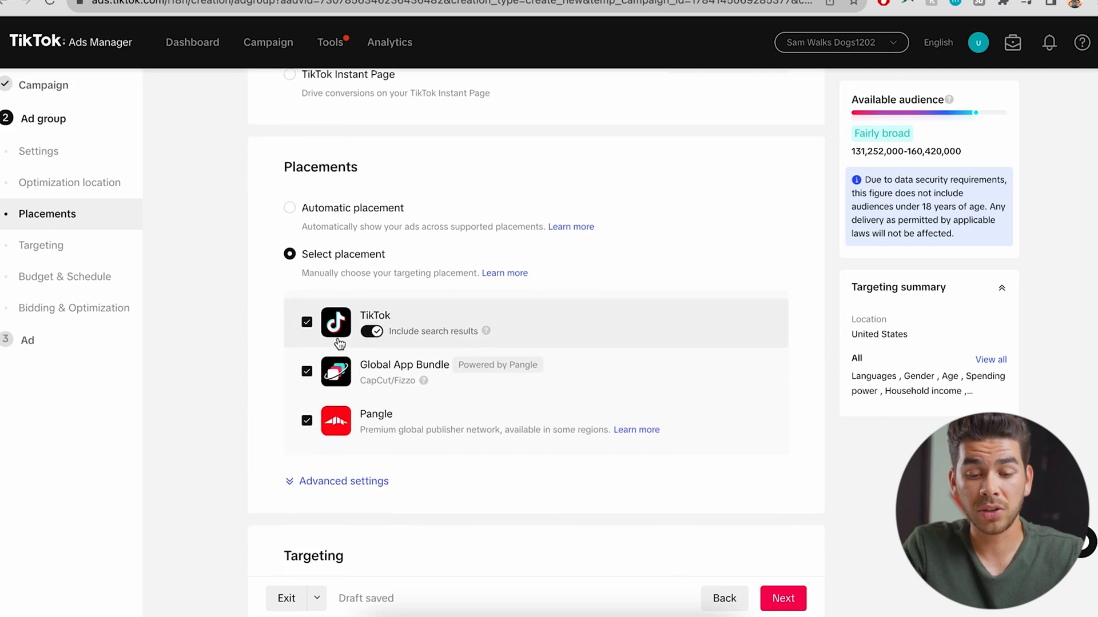
{"action": "left_click", "coordinate": [309, 373]}
{"action": "left_click", "coordinate": [306, 420]}
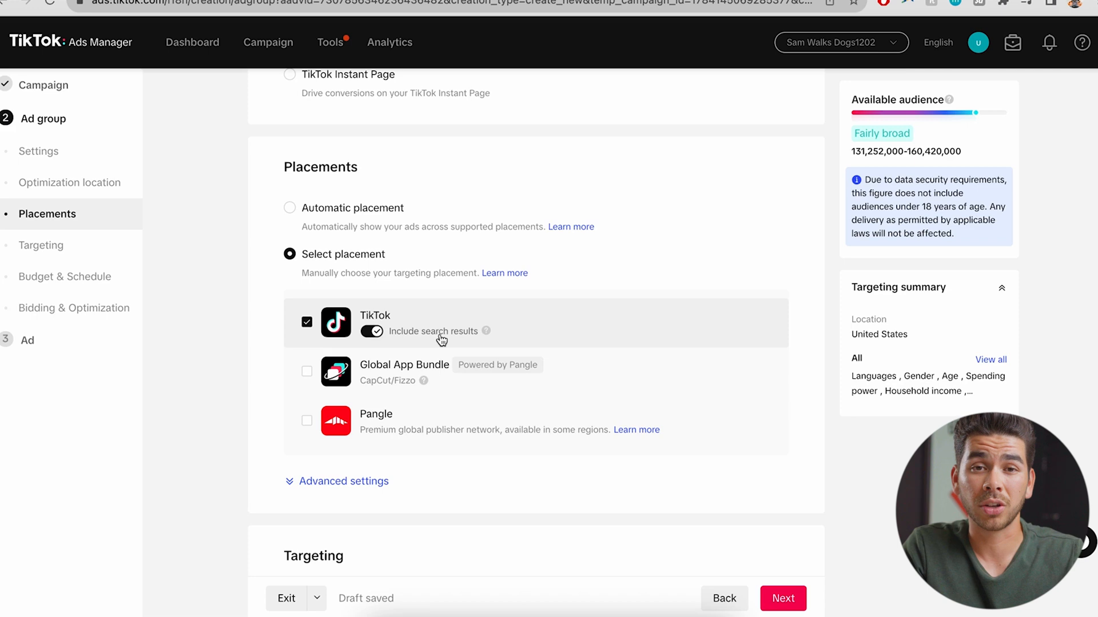
Turn off video download in the advanced placement settings, leaving comments and sharing on
{"action": "scroll", "coordinate": [463, 295], "scroll_direction": "down", "scroll_amount": 1}
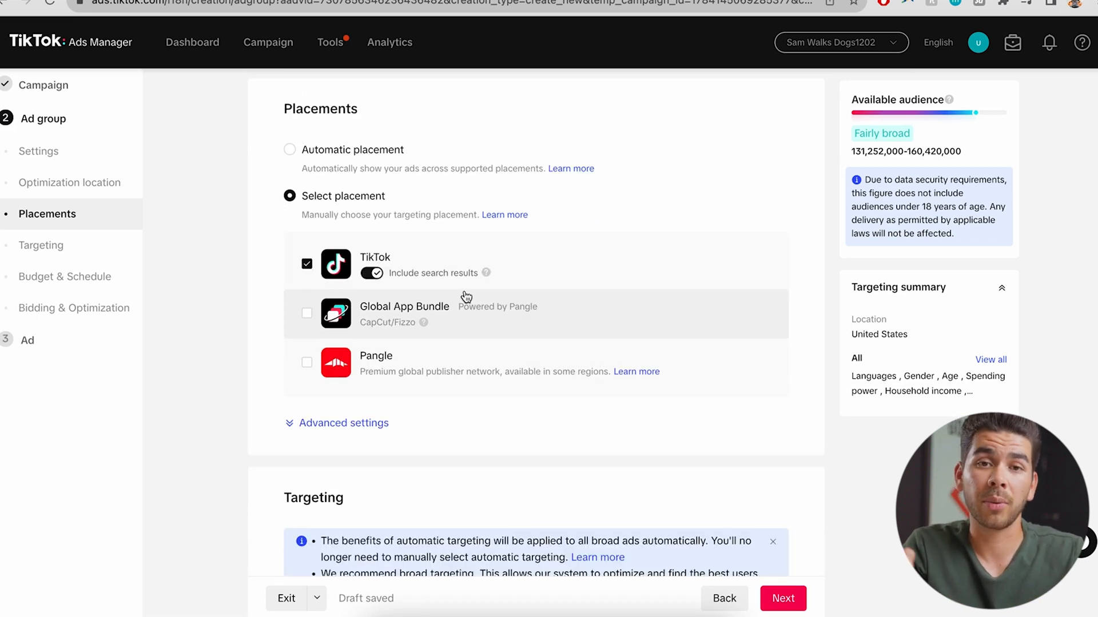
{"action": "left_click", "coordinate": [315, 424]}
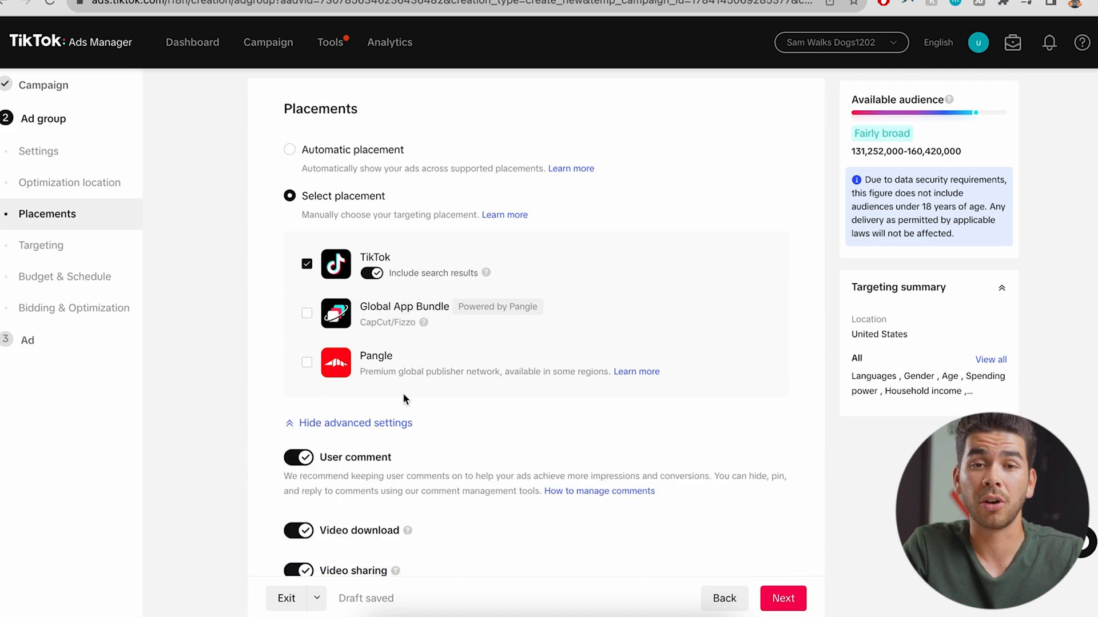
{"action": "scroll", "coordinate": [401, 395], "scroll_direction": "down", "scroll_amount": 1}
{"action": "scroll", "coordinate": [413, 394], "scroll_direction": "down", "scroll_amount": 1}
{"action": "left_click", "coordinate": [371, 208]}
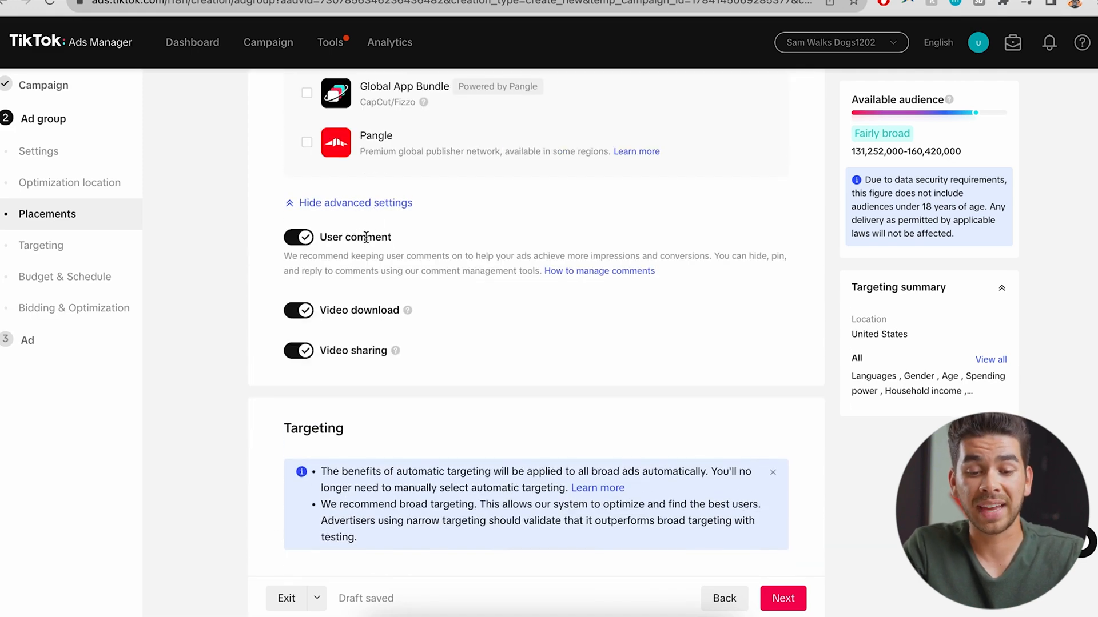
{"action": "scroll", "coordinate": [349, 251], "scroll_direction": "down", "scroll_amount": 1}
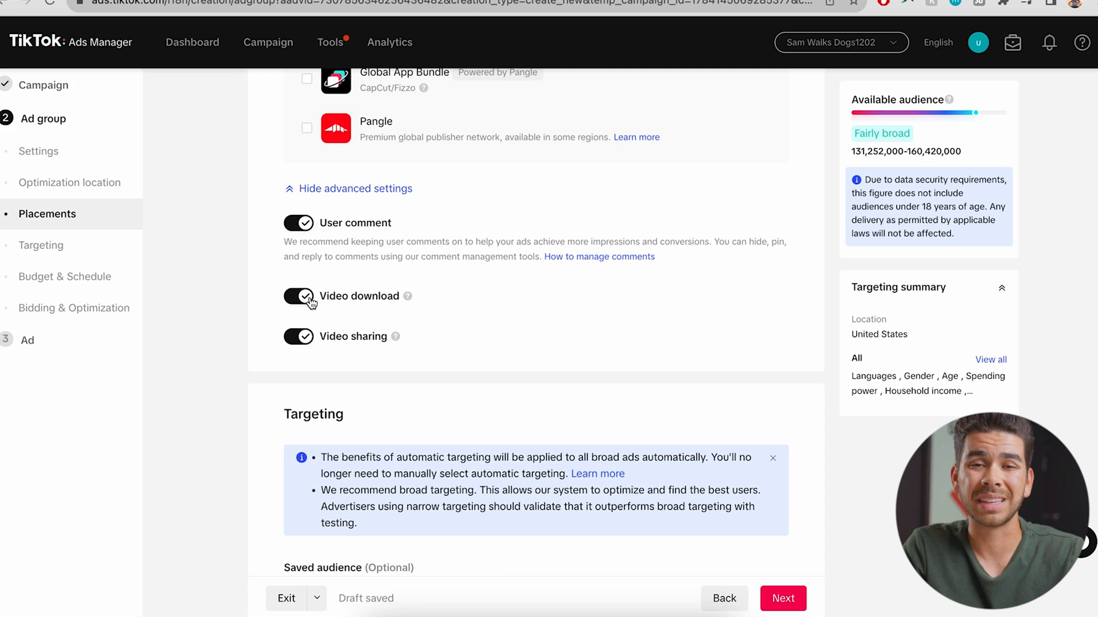
{"action": "left_click", "coordinate": [310, 299]}
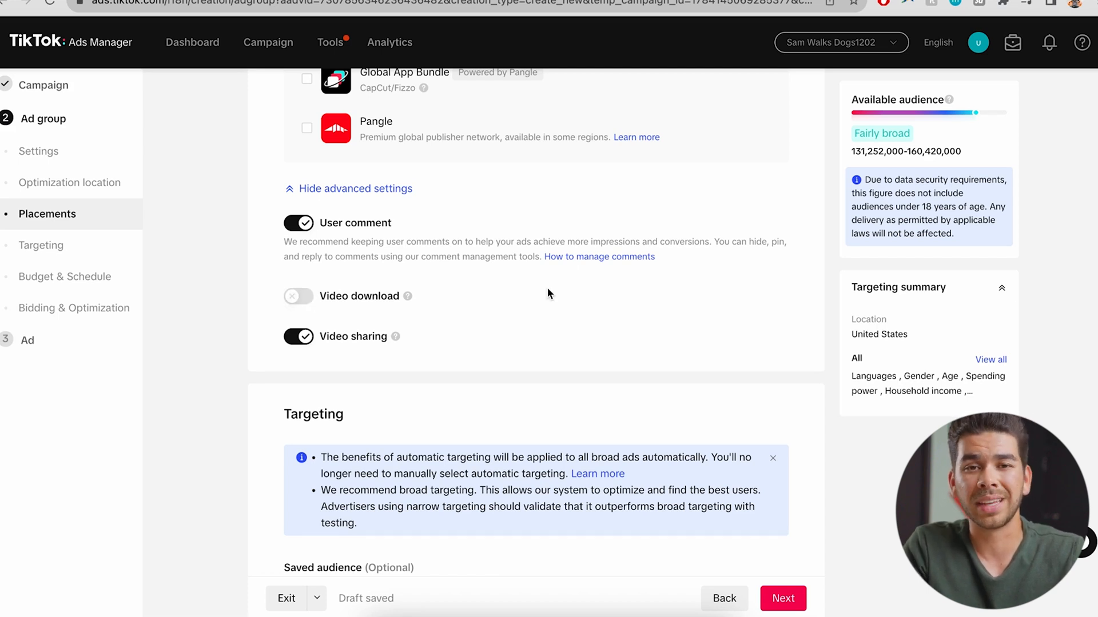
Target the age groups 18-24, 25-34, 35-44, 45-54 and 55+
{"action": "scroll", "coordinate": [548, 293], "scroll_direction": "down", "scroll_amount": 5}
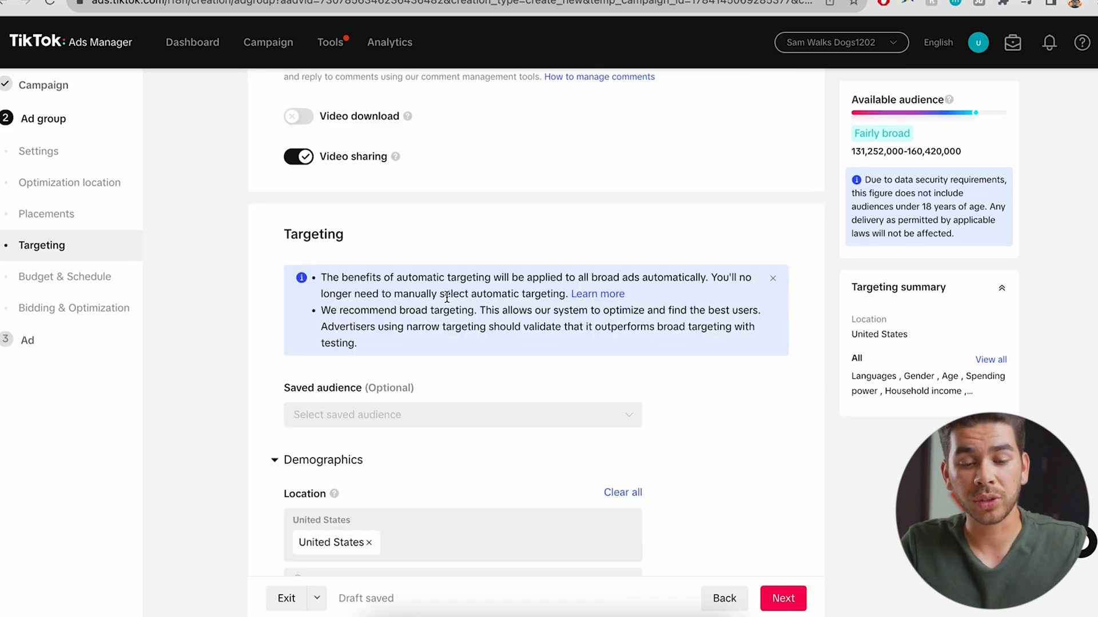
{"action": "scroll", "coordinate": [447, 297], "scroll_direction": "down", "scroll_amount": 1}
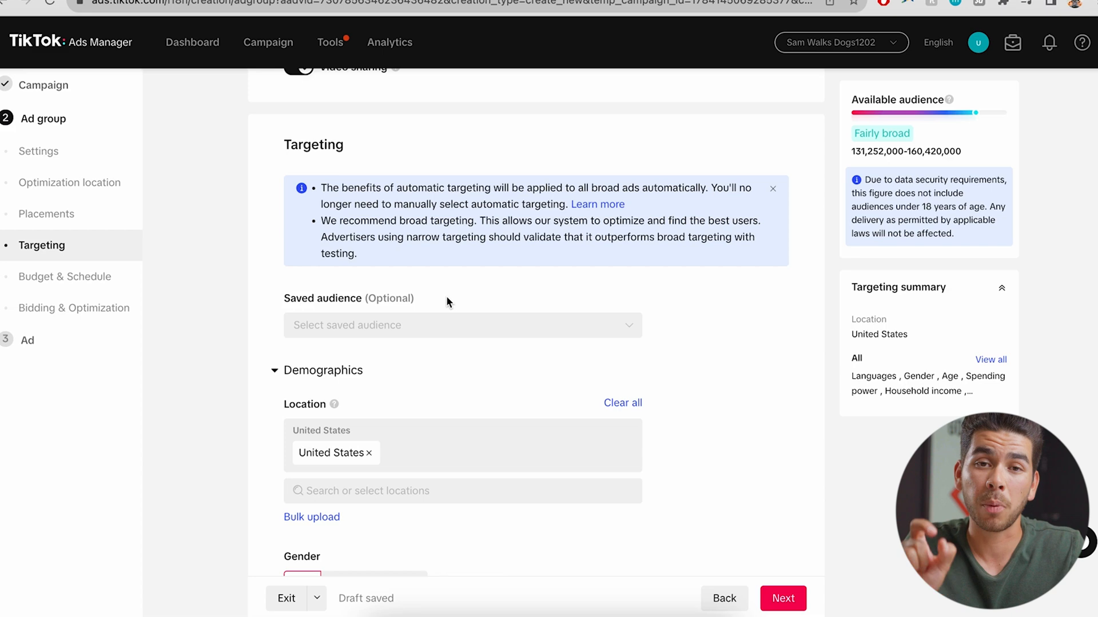
{"action": "scroll", "coordinate": [447, 298], "scroll_direction": "down", "scroll_amount": 1}
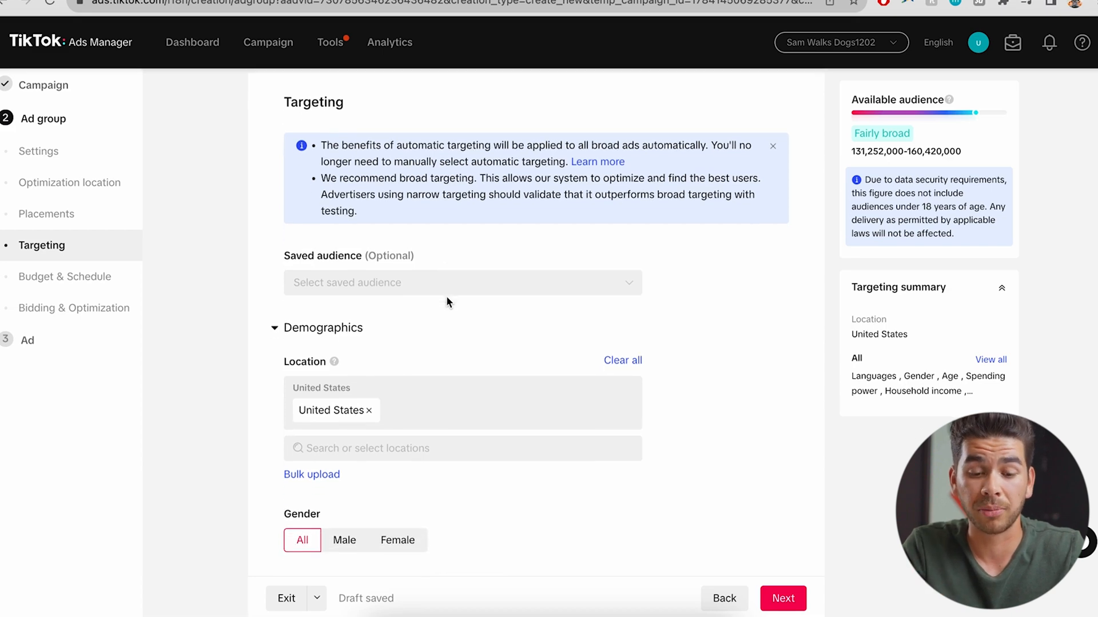
{"action": "scroll", "coordinate": [447, 302], "scroll_direction": "down", "scroll_amount": 2}
{"action": "scroll", "coordinate": [445, 296], "scroll_direction": "down", "scroll_amount": 1}
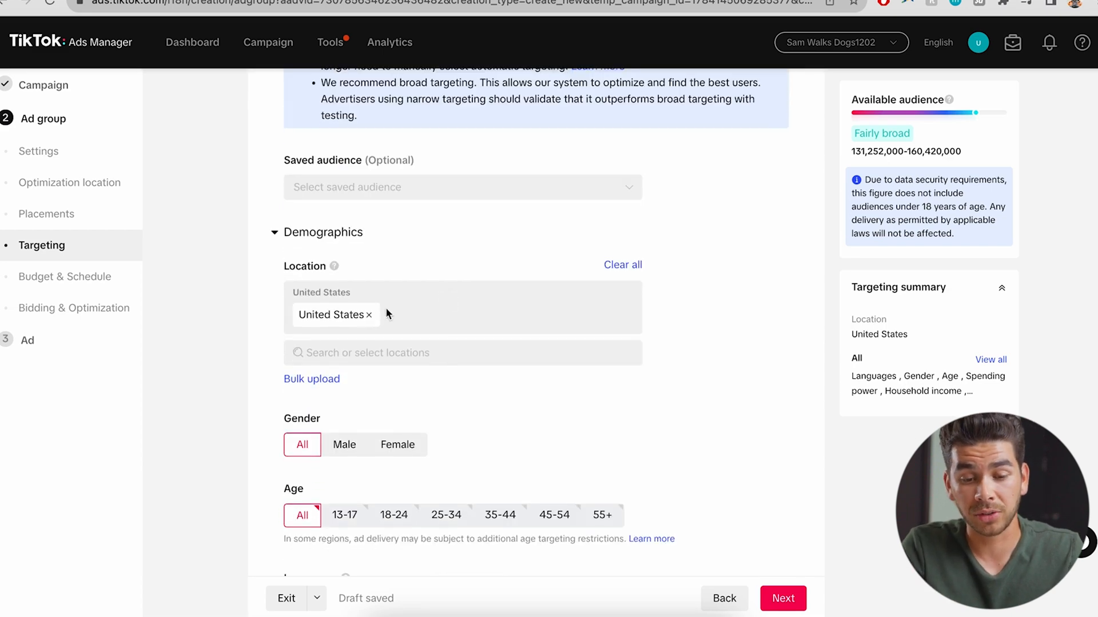
{"action": "scroll", "coordinate": [389, 339], "scroll_direction": "down", "scroll_amount": 1}
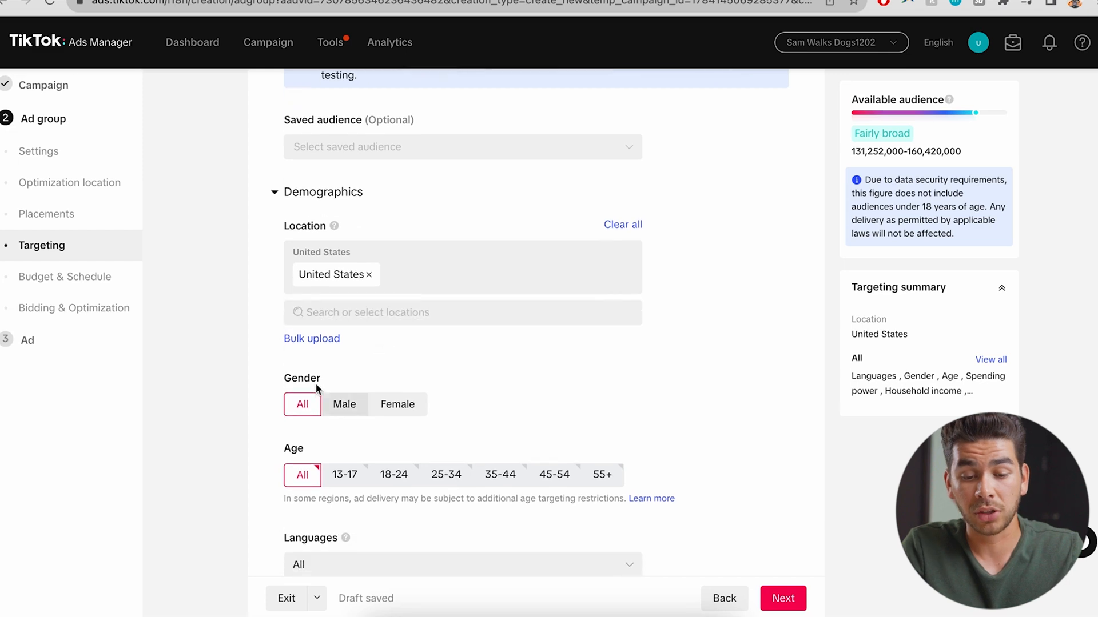
{"action": "scroll", "coordinate": [403, 394], "scroll_direction": "down", "scroll_amount": 1}
{"action": "scroll", "coordinate": [404, 438], "scroll_direction": "up", "scroll_amount": 1}
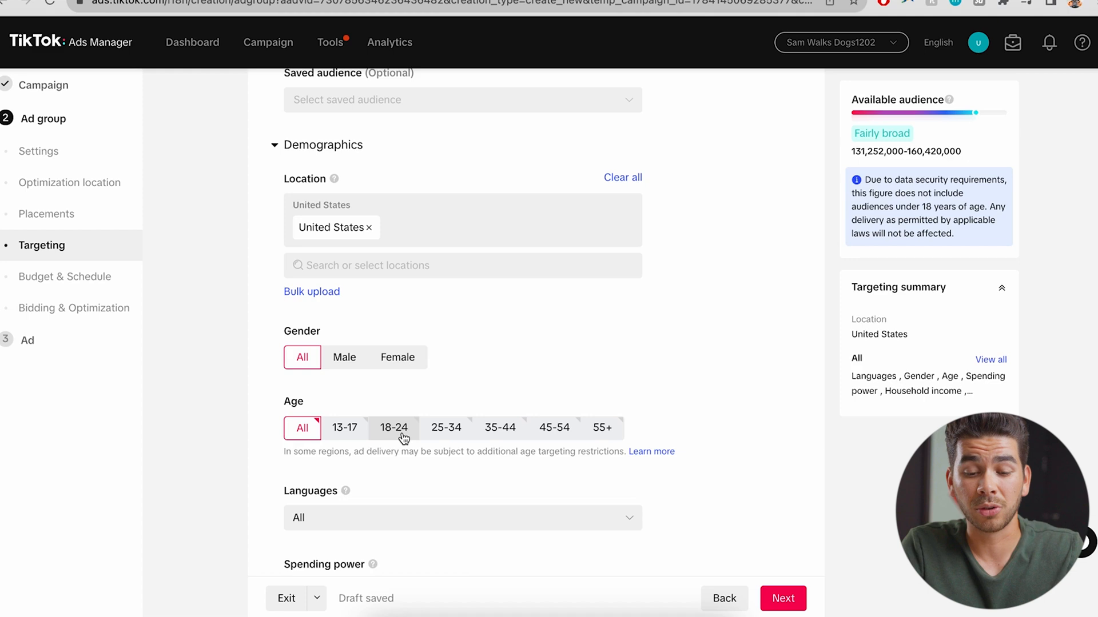
{"action": "left_click", "coordinate": [403, 436]}
{"action": "left_click", "coordinate": [445, 433]}
{"action": "left_click", "coordinate": [500, 432]}
{"action": "left_click", "coordinate": [543, 430]}
{"action": "left_click", "coordinate": [608, 427]}
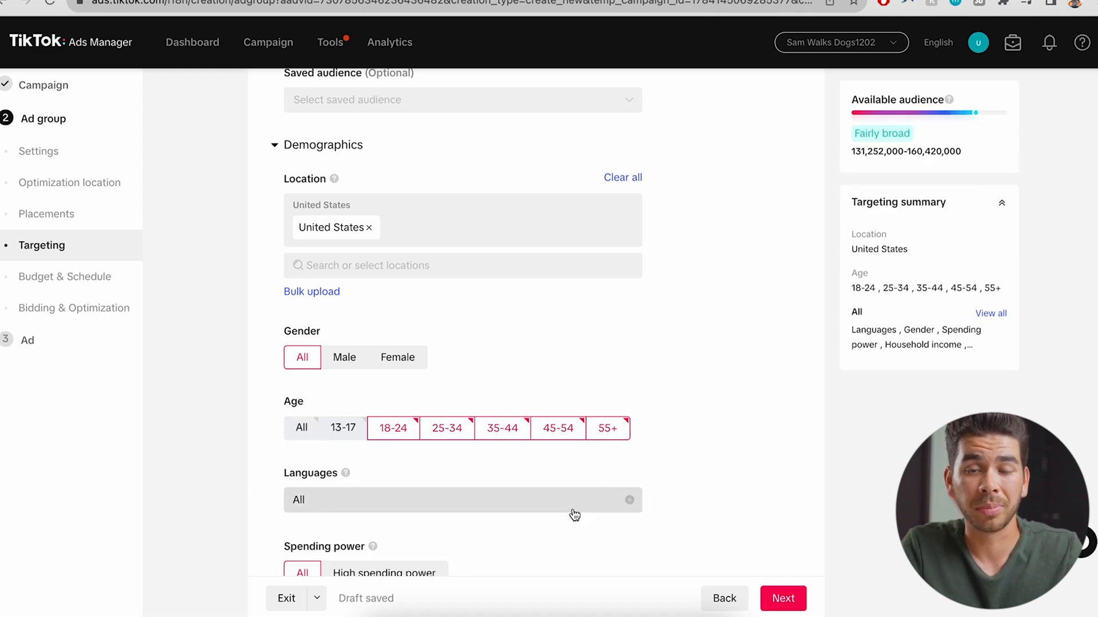
Set the target language to English
{"action": "scroll", "coordinate": [517, 537], "scroll_direction": "down", "scroll_amount": 4}
{"action": "left_click", "coordinate": [482, 279]}
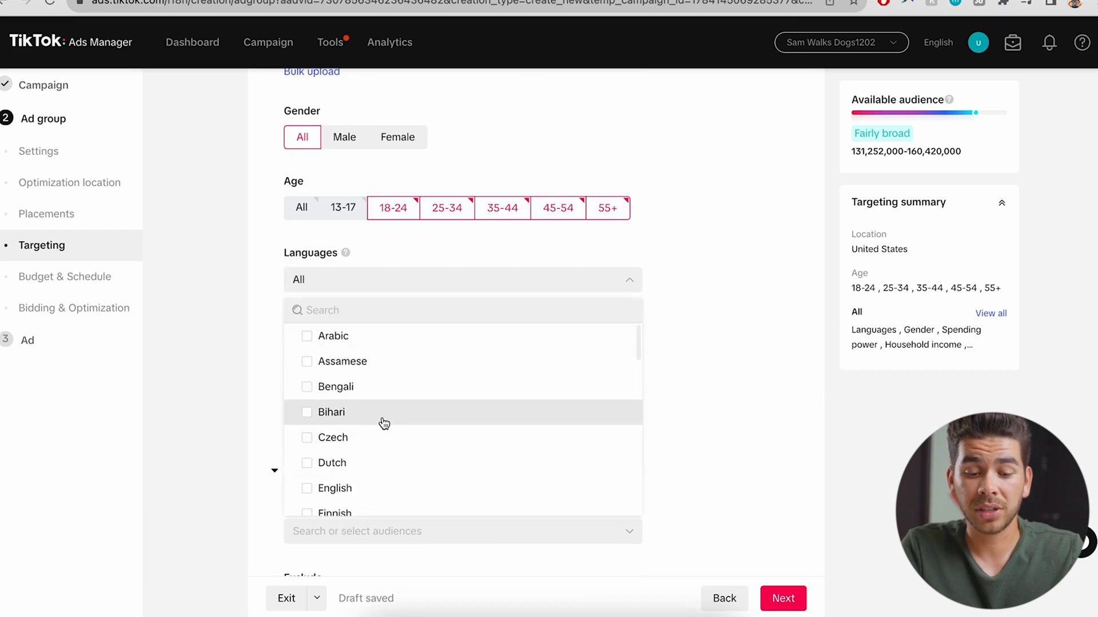
{"action": "scroll", "coordinate": [383, 423], "scroll_direction": "down", "scroll_amount": 2}
{"action": "left_click", "coordinate": [307, 427]}
Limit household income targeting to the top 5% of US ZIP codes
{"action": "scroll", "coordinate": [496, 278], "scroll_direction": "down", "scroll_amount": 2}
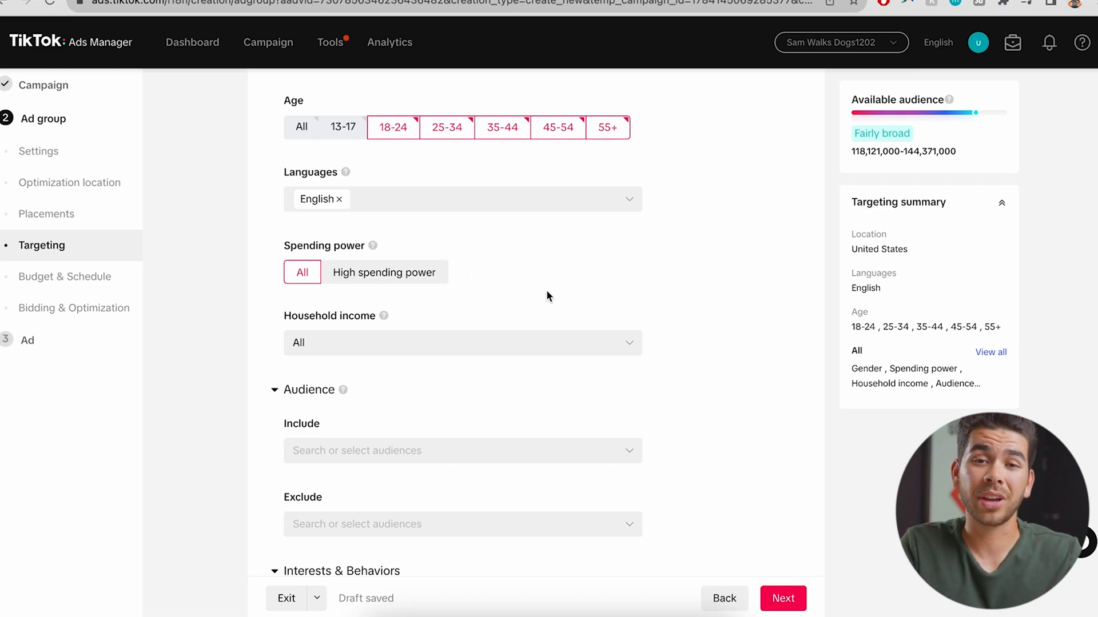
{"action": "scroll", "coordinate": [546, 296], "scroll_direction": "down", "scroll_amount": 1}
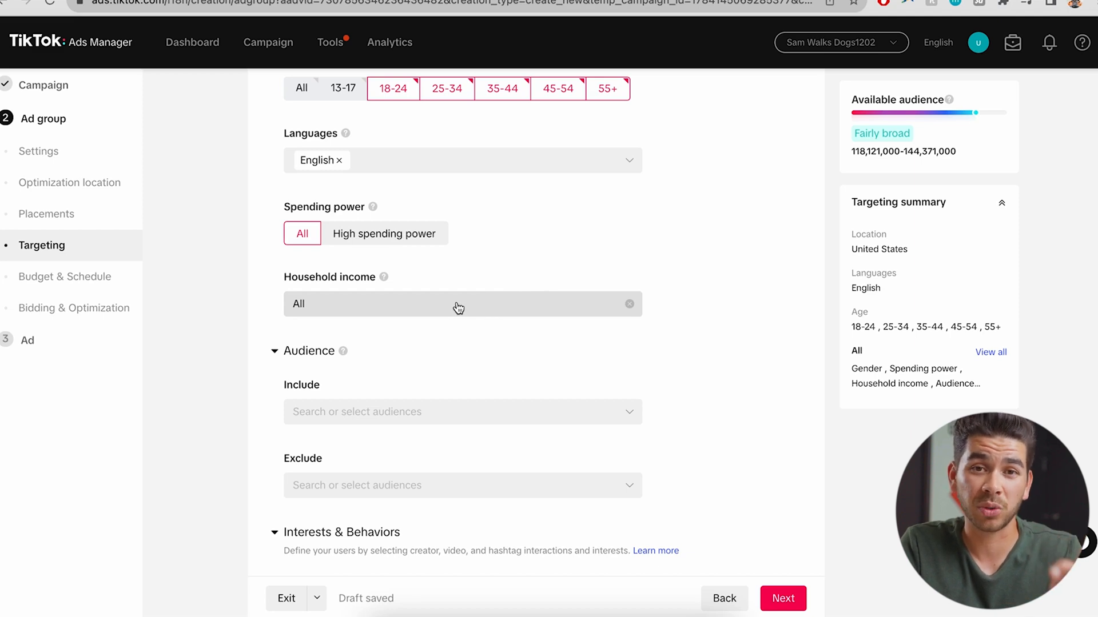
{"action": "scroll", "coordinate": [458, 285], "scroll_direction": "up", "scroll_amount": 1}
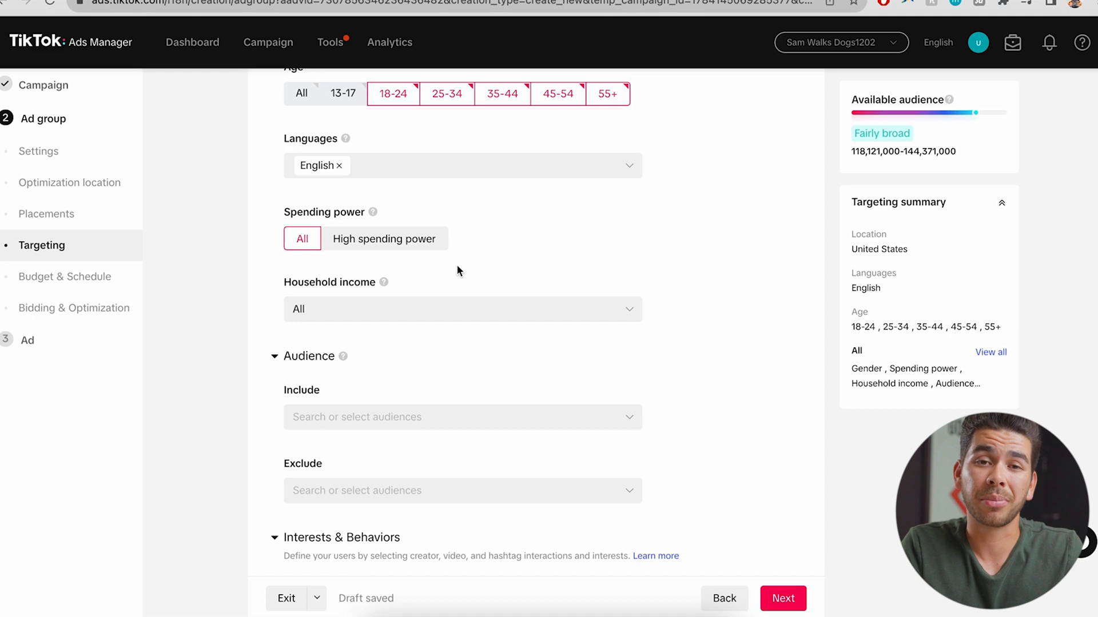
{"action": "left_click", "coordinate": [446, 313]}
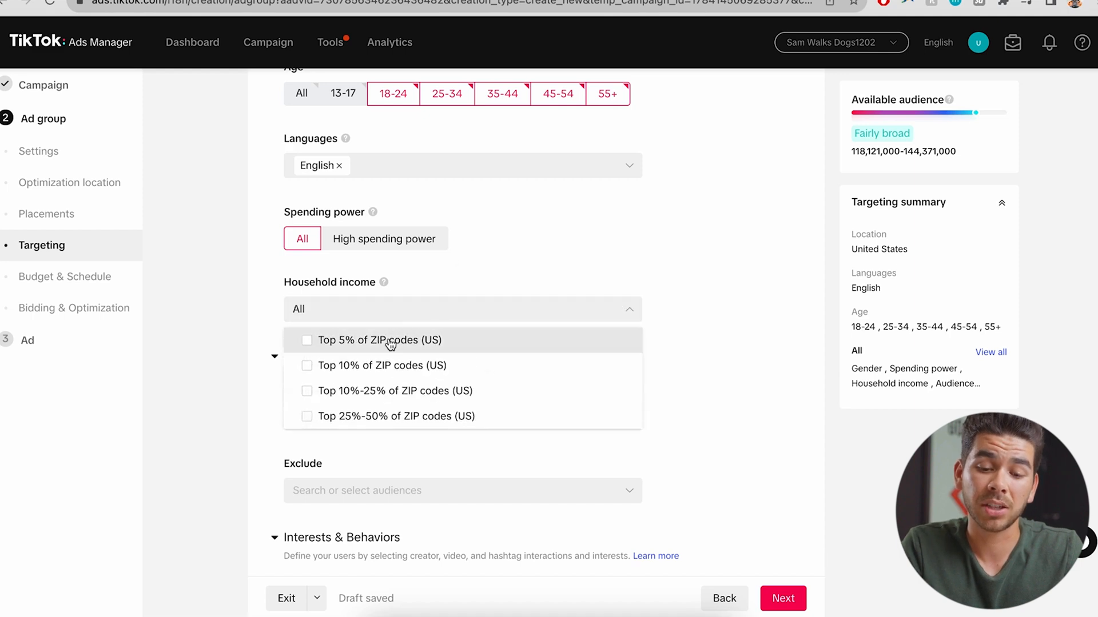
{"action": "left_click", "coordinate": [384, 340]}
{"action": "left_click", "coordinate": [545, 269]}
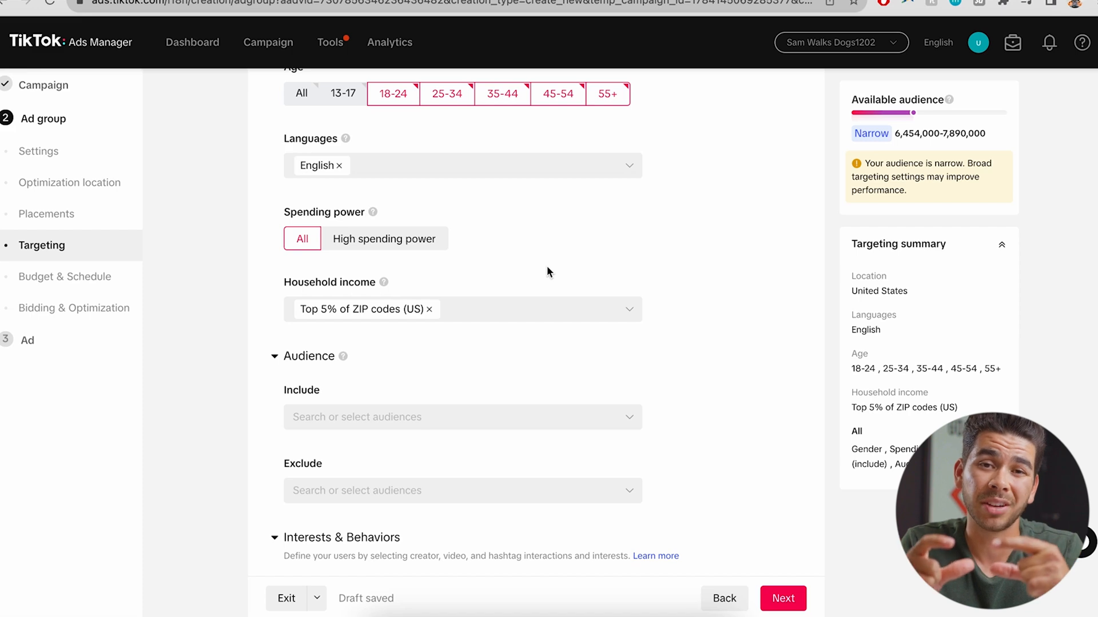
{"action": "scroll", "coordinate": [394, 147], "scroll_direction": "down", "scroll_amount": 5}
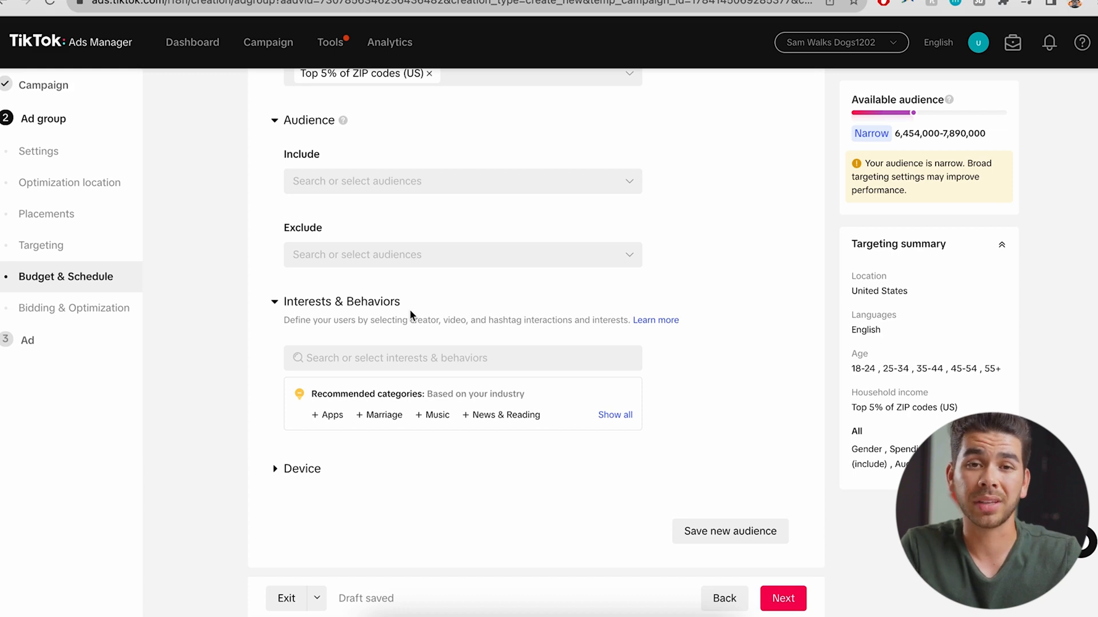
Schedule the ad group to run from 2023-12-02 to 2023-12-16
{"action": "scroll", "coordinate": [400, 477], "scroll_direction": "down", "scroll_amount": 2}
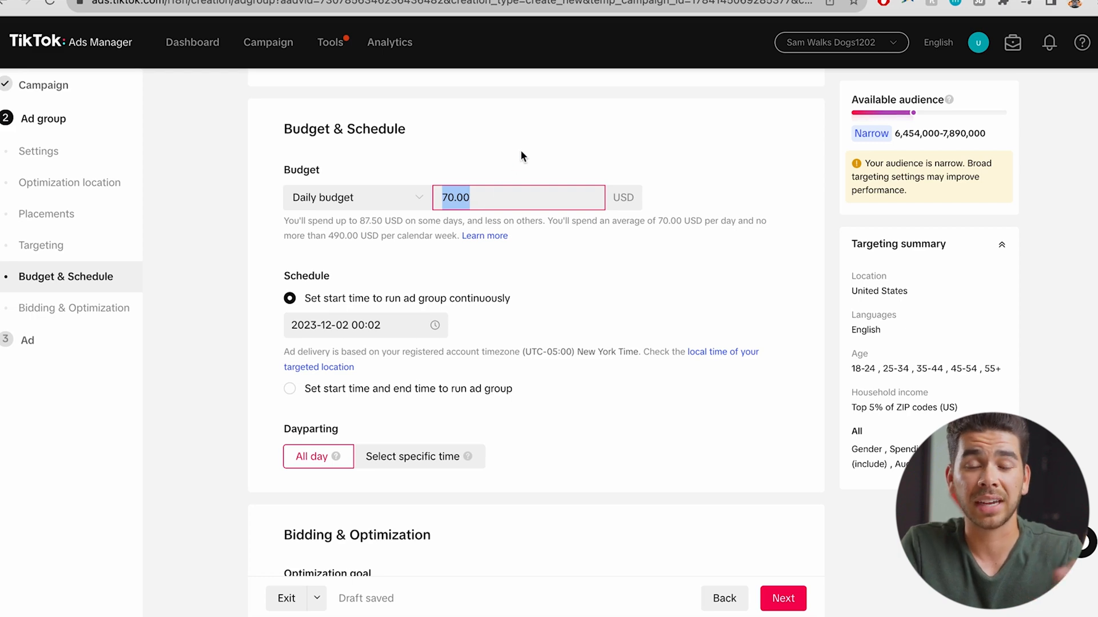
{"action": "scroll", "coordinate": [520, 154], "scroll_direction": "down", "scroll_amount": 1}
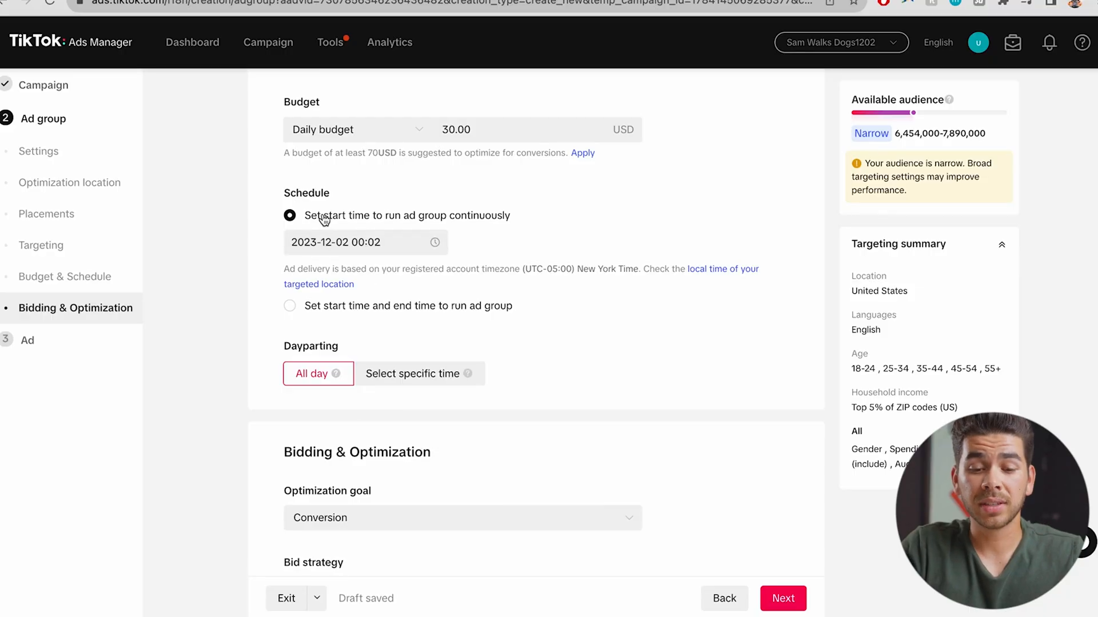
{"action": "left_click", "coordinate": [323, 305]}
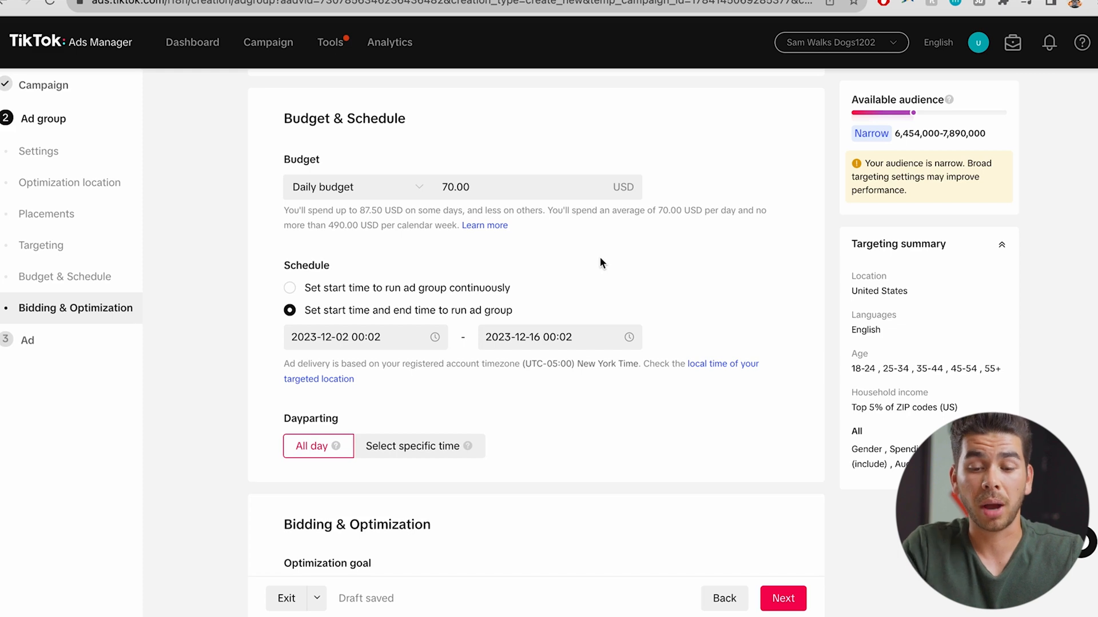
Change the ad group's daily budget from 70.00 to 50.00 USD, keeping the Conversion goal
{"action": "left_click", "coordinate": [476, 197]}
{"action": "key", "text": "BackSpace"}
{"action": "key", "text": "BackSpace"}
{"action": "key", "text": "BackSpace"}
{"action": "key", "text": "BackSpace"}
{"action": "key", "text": "BackSpace"}
{"action": "type", "text": "5"}
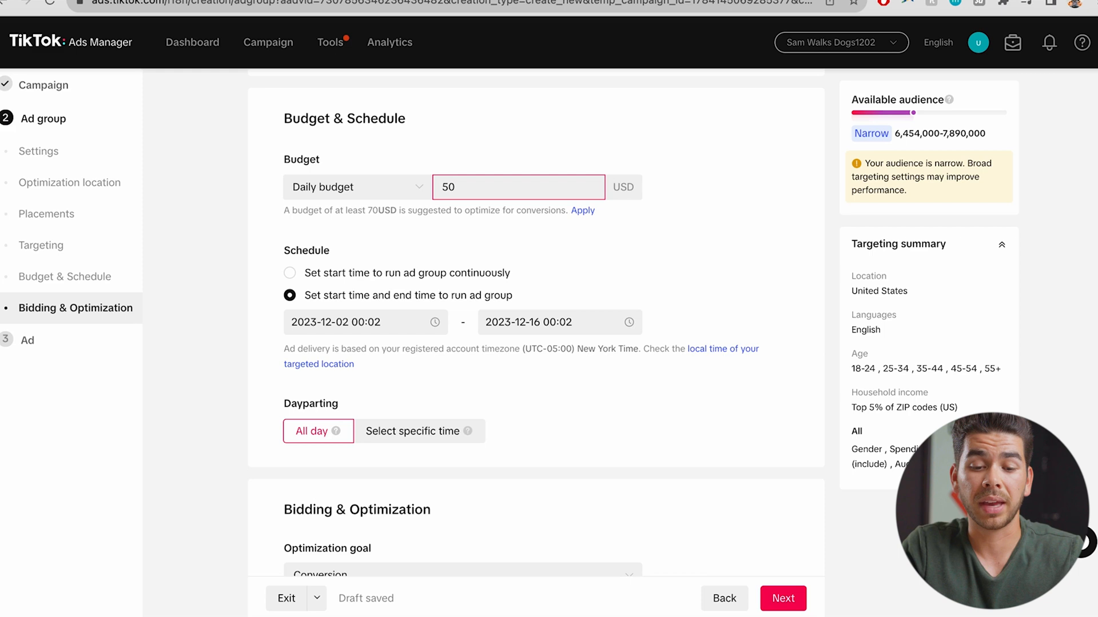
{"action": "type", "text": "0"}
{"action": "left_click", "coordinate": [585, 239]}
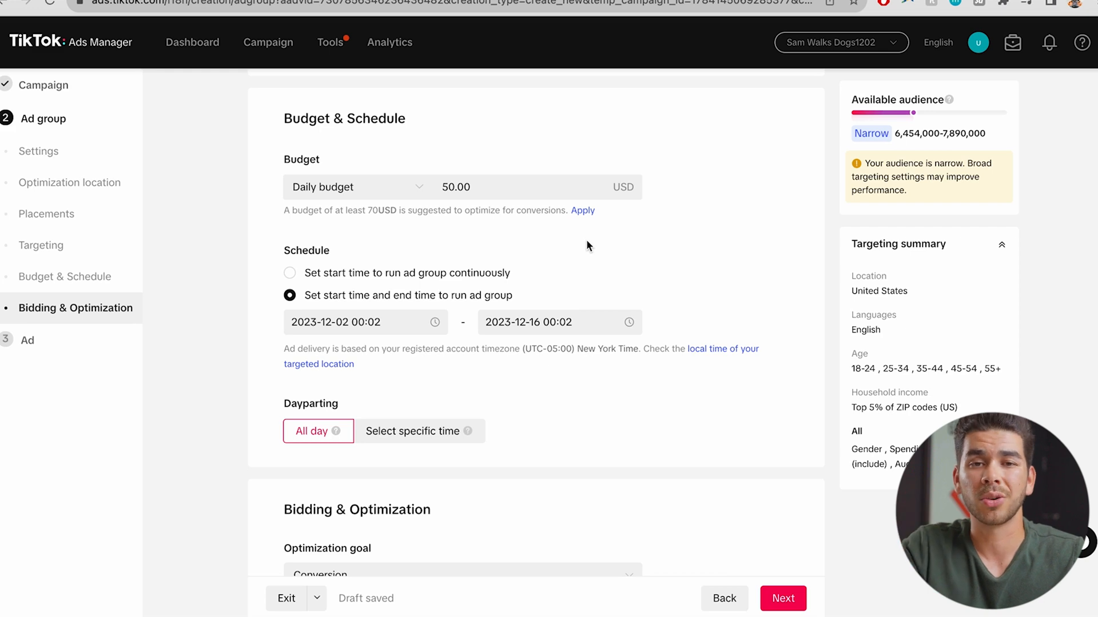
{"action": "scroll", "coordinate": [726, 273], "scroll_direction": "down", "scroll_amount": 5}
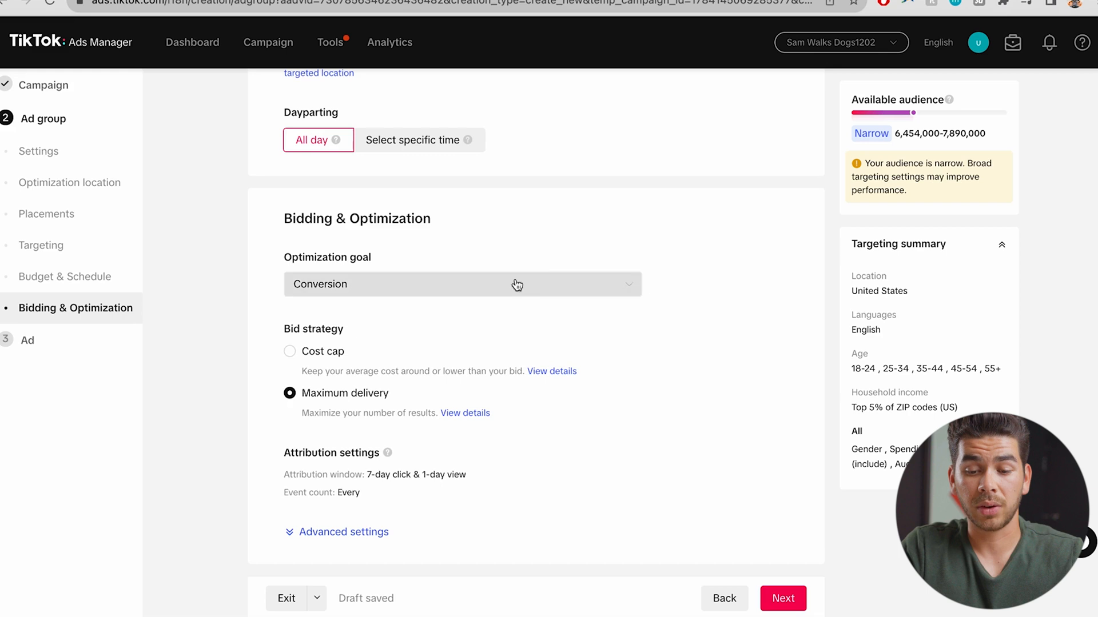
{"action": "left_click", "coordinate": [640, 285]}
{"action": "left_click", "coordinate": [730, 246]}
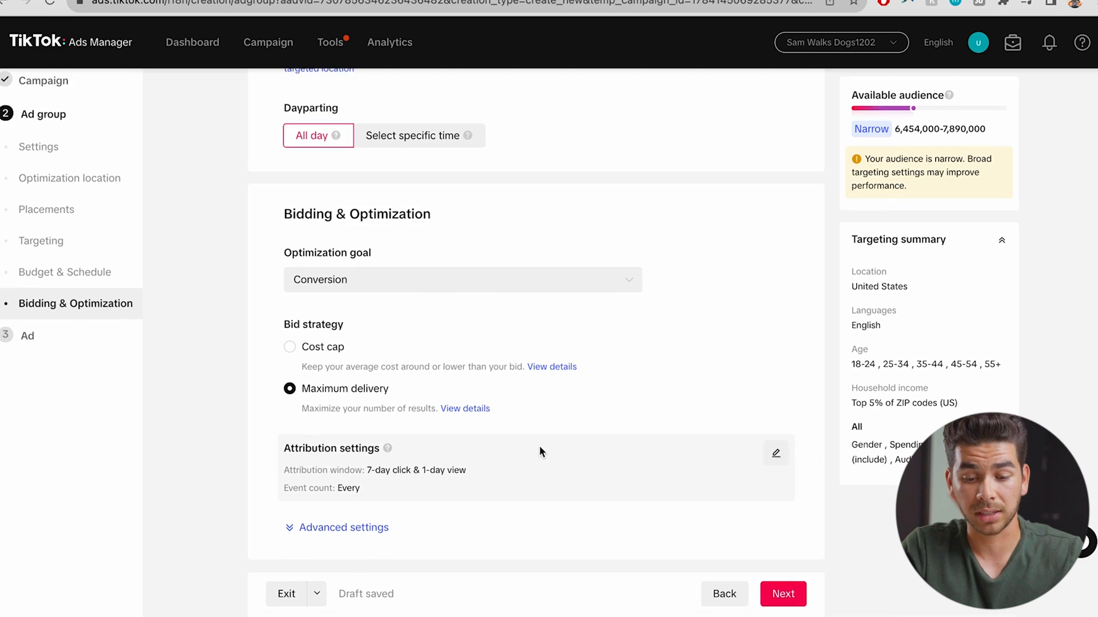
{"action": "left_click", "coordinate": [782, 597]}
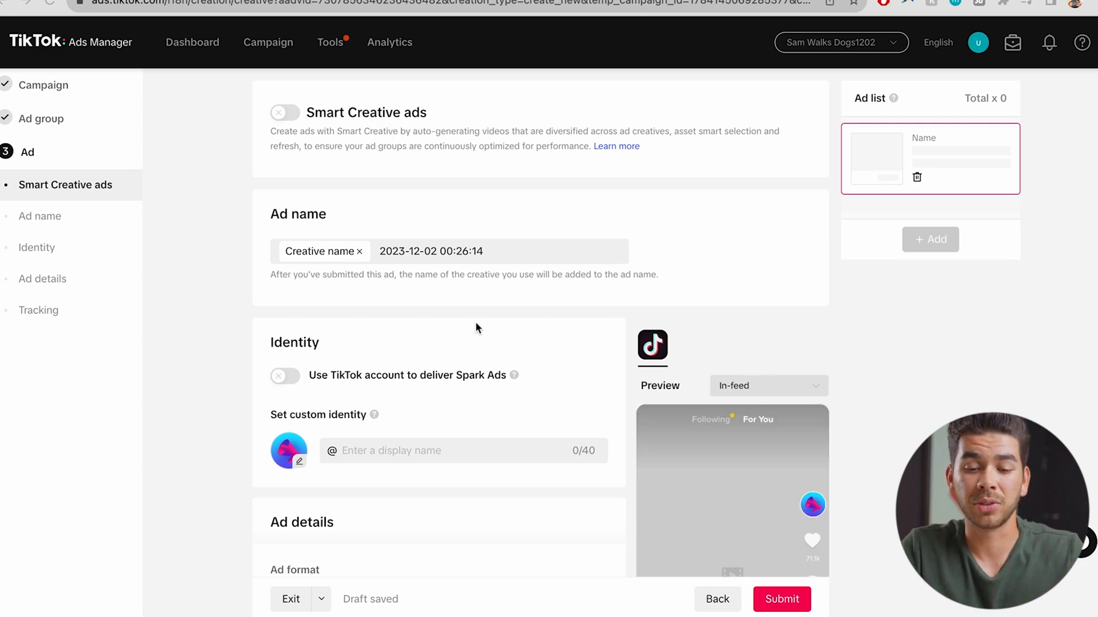
Enter DogPouch as the custom identity display name
{"action": "scroll", "coordinate": [476, 324], "scroll_direction": "down", "scroll_amount": 3}
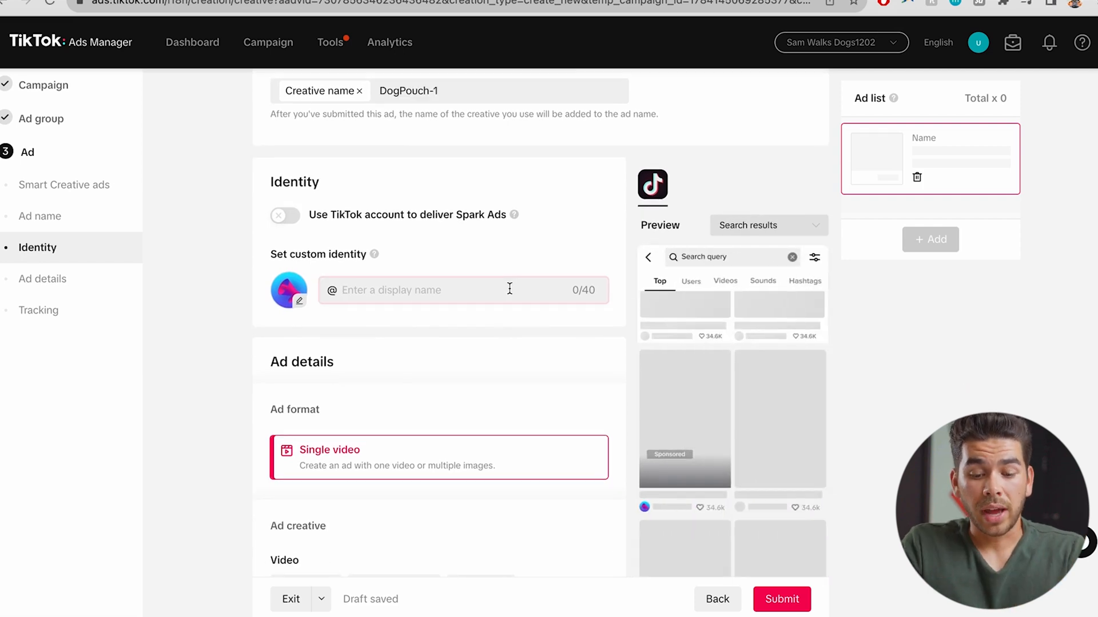
{"action": "type", "text": "DogPouch"}
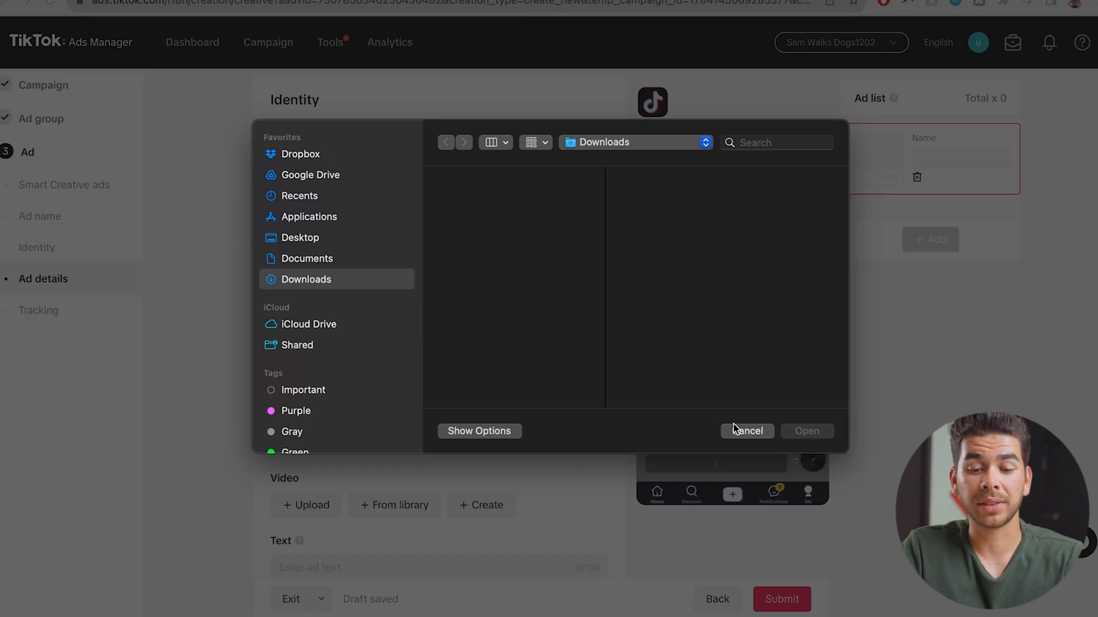
{"action": "left_click", "coordinate": [737, 431]}
Expand the call to action options and turn on the ad disclaimer, opening its entry dialog
{"action": "scroll", "coordinate": [481, 368], "scroll_direction": "down", "scroll_amount": 3}
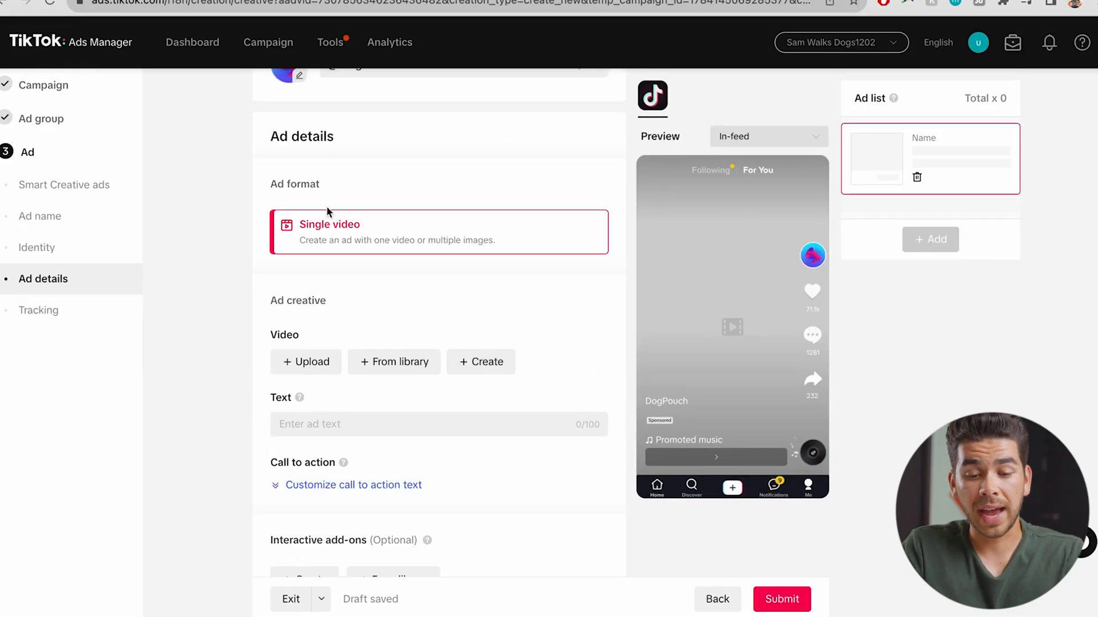
{"action": "scroll", "coordinate": [360, 357], "scroll_direction": "down", "scroll_amount": 1}
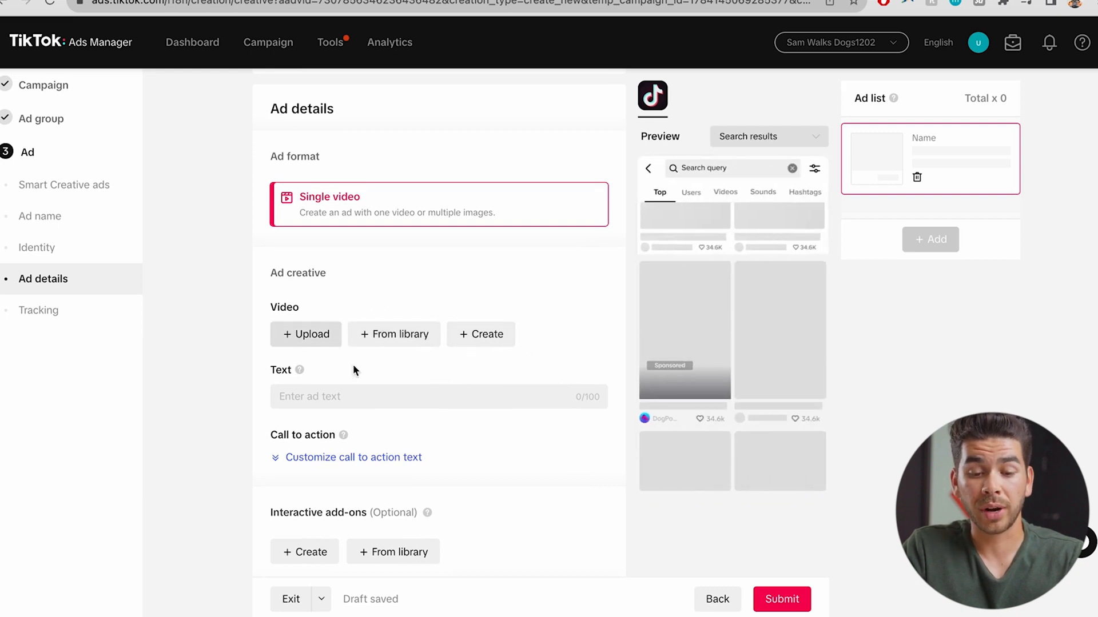
{"action": "scroll", "coordinate": [342, 286], "scroll_direction": "down", "scroll_amount": 2}
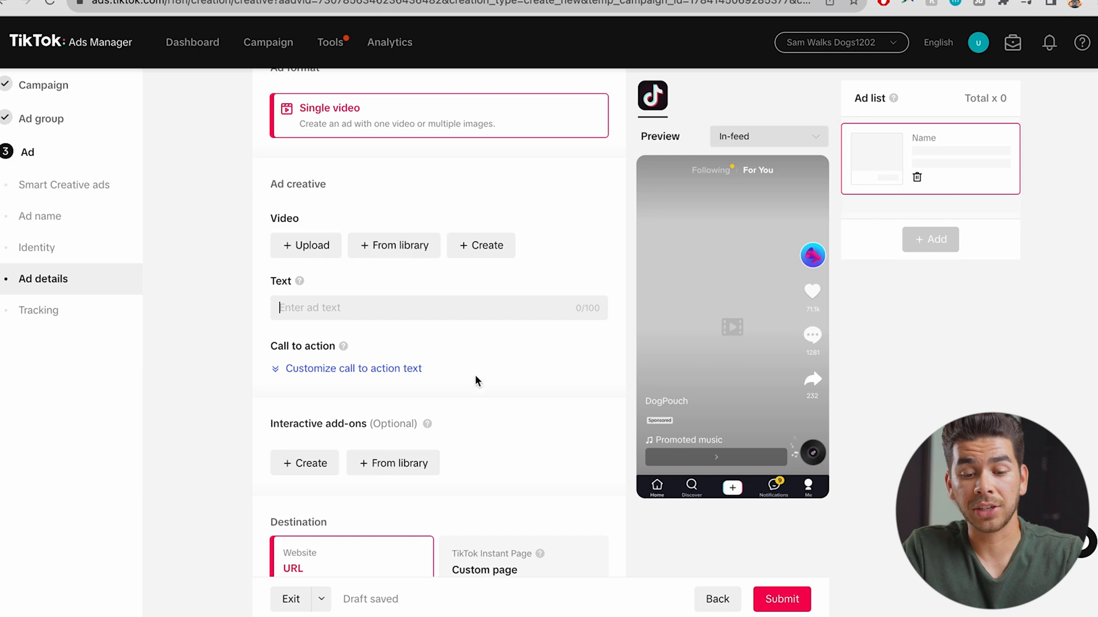
{"action": "scroll", "coordinate": [485, 384], "scroll_direction": "down", "scroll_amount": 1}
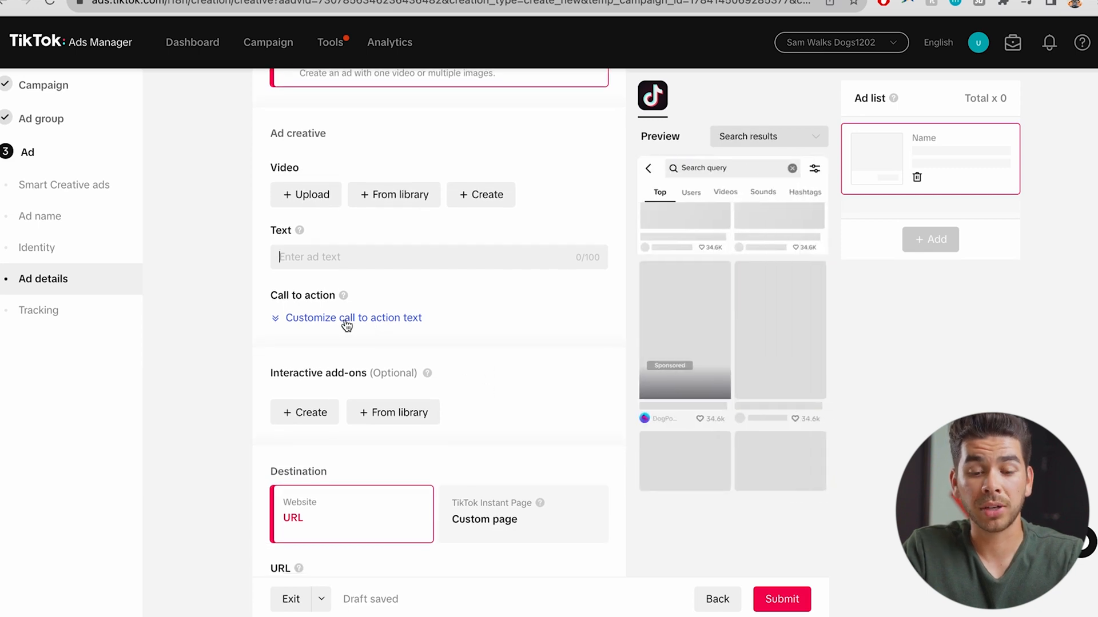
{"action": "left_click", "coordinate": [330, 319]}
{"action": "left_click", "coordinate": [372, 350]}
{"action": "scroll", "coordinate": [344, 309], "scroll_direction": "down", "scroll_amount": 4}
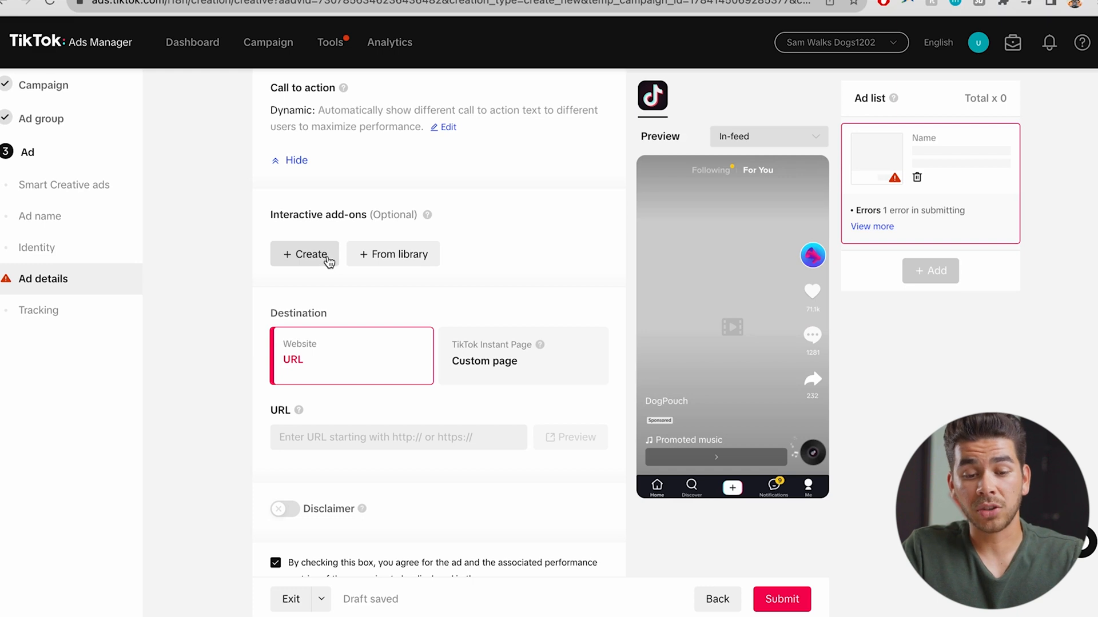
{"action": "left_click", "coordinate": [328, 261]}
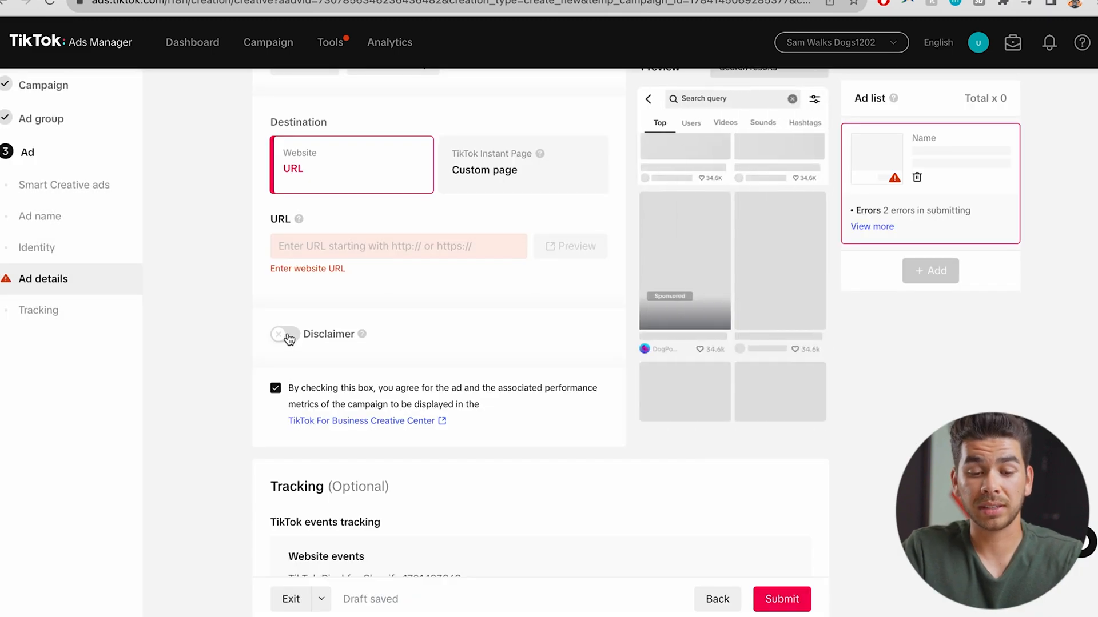
{"action": "left_click", "coordinate": [286, 335]}
{"action": "left_click", "coordinate": [297, 366]}
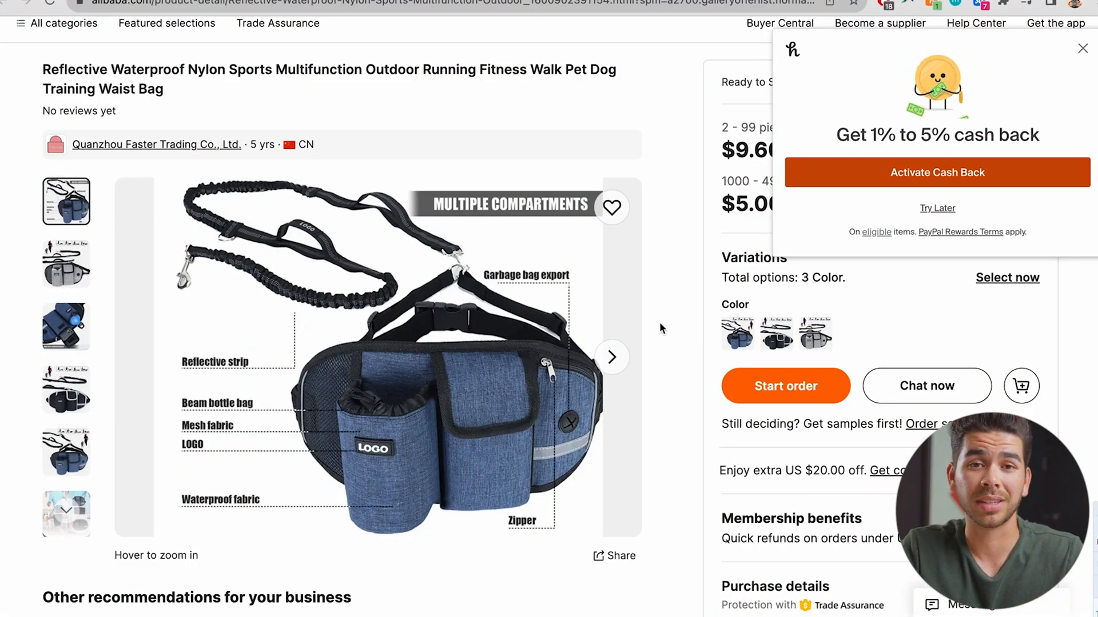
Scroll down the ad form toward the Tracking section
{"action": "scroll", "coordinate": [661, 328], "scroll_direction": "down", "scroll_amount": 1}
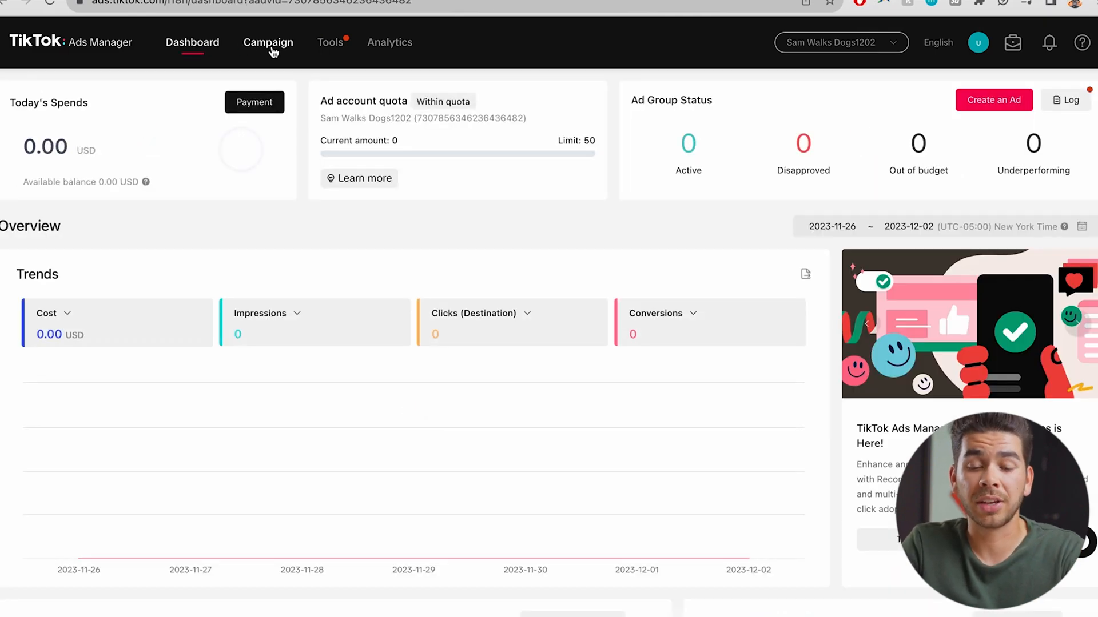
Check the campaign list, then review Today's Spends, Ad Group Status and Trends on the Dashboard
{"action": "left_click", "coordinate": [273, 52]}
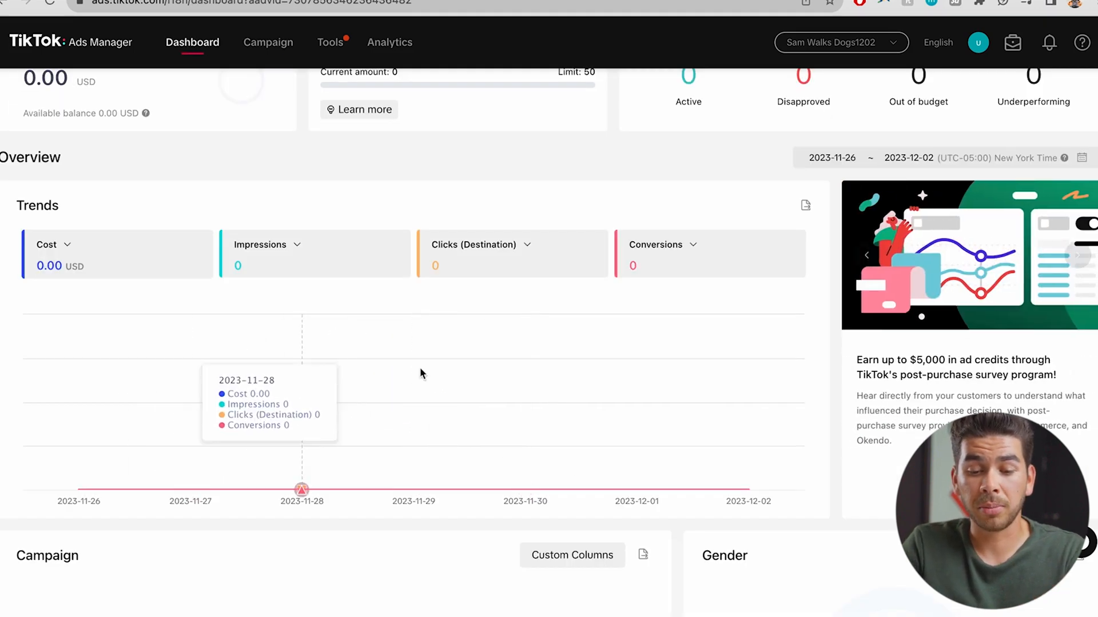
{"action": "scroll", "coordinate": [509, 359], "scroll_direction": "up", "scroll_amount": 1}
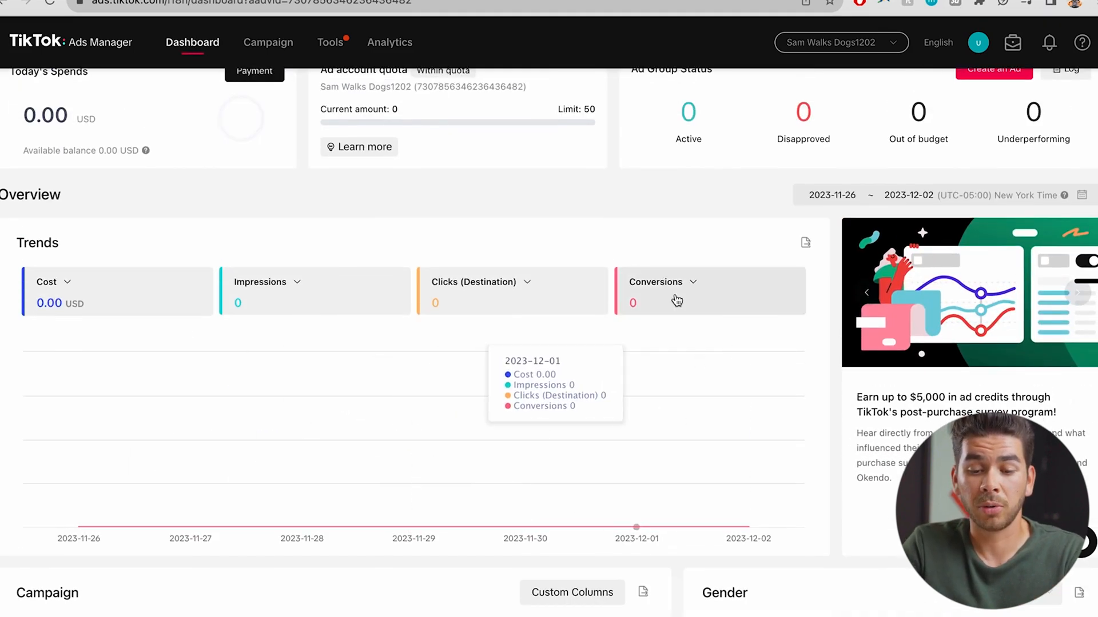
{"action": "scroll", "coordinate": [318, 312], "scroll_direction": "up", "scroll_amount": 1}
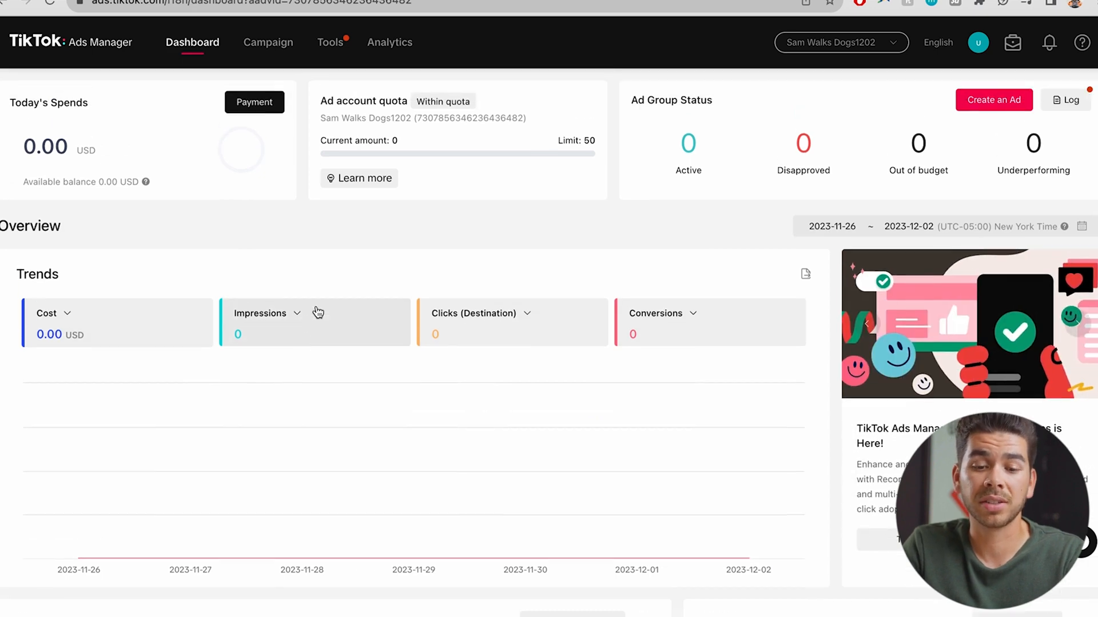
{"action": "mouse_move", "coordinate": [389, 41]}
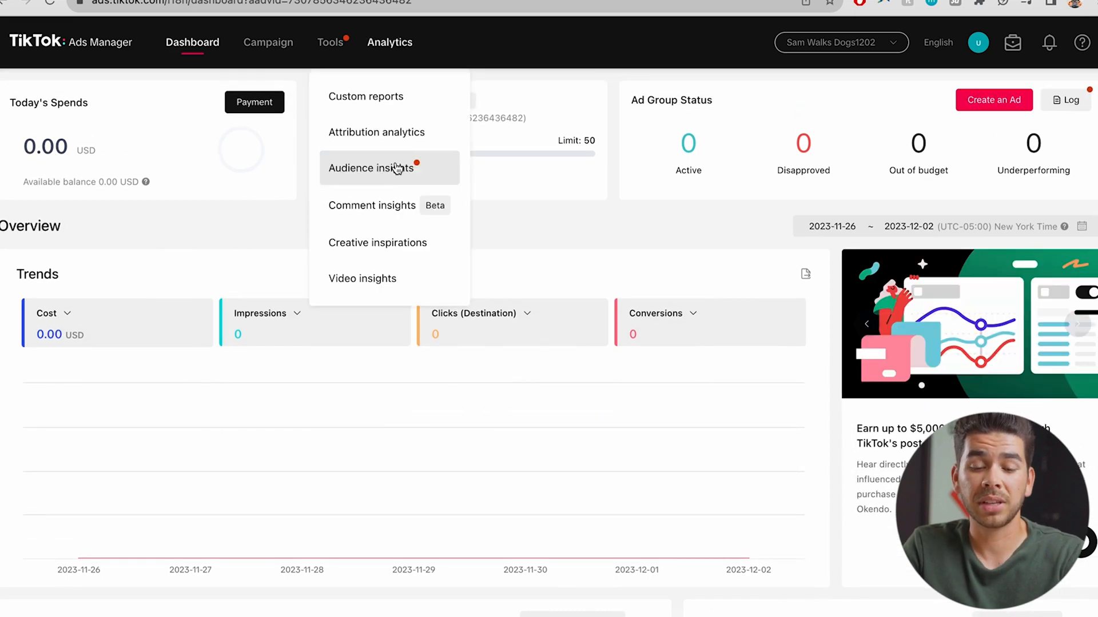